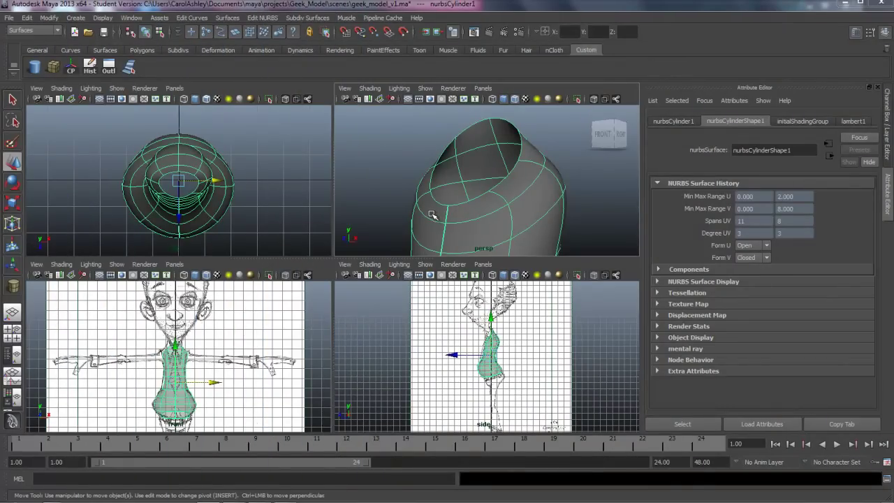
# Detach the torso surface along the vertical seam isoparm at the centre front of the neck opening.
pyautogui.press('space')
pyautogui.keyDown('alt'); pyautogui.moveTo(409, 259); pyautogui.dragTo(292, 329); pyautogui.keyUp('alt')
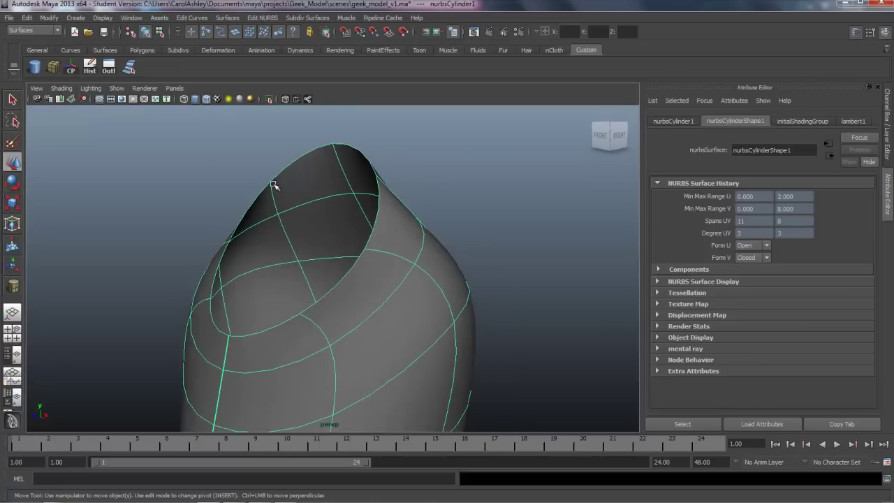
pyautogui.keyDown('alt'); pyautogui.moveTo(279, 298); pyautogui.dragTo(371, 303); pyautogui.keyUp('alt')
pyautogui.keyDown('alt'); pyautogui.moveTo(370, 303); pyautogui.dragTo(300, 332, button='right'); pyautogui.keyUp('alt')
pyautogui.keyDown('alt'); pyautogui.moveTo(353, 361); pyautogui.dragTo(349, 308, button='middle'); pyautogui.keyUp('alt')
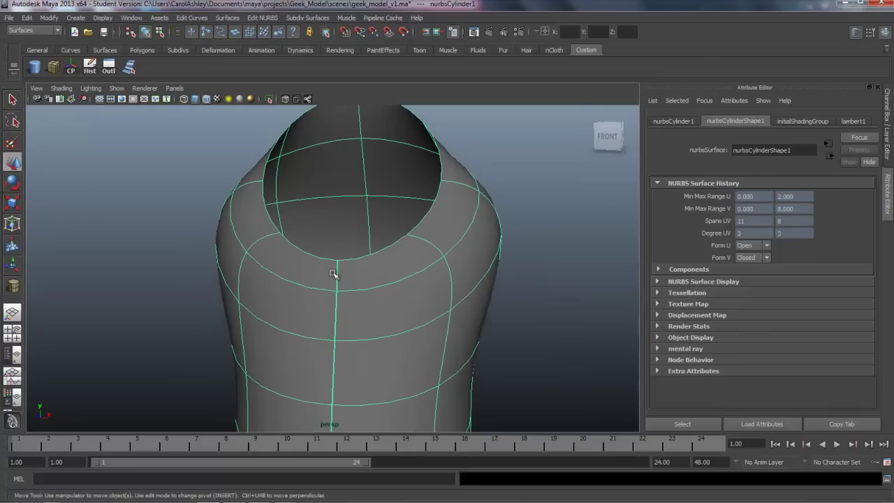
pyautogui.keyDown('alt'); pyautogui.moveTo(367, 358); pyautogui.dragTo(326, 341); pyautogui.keyUp('alt')
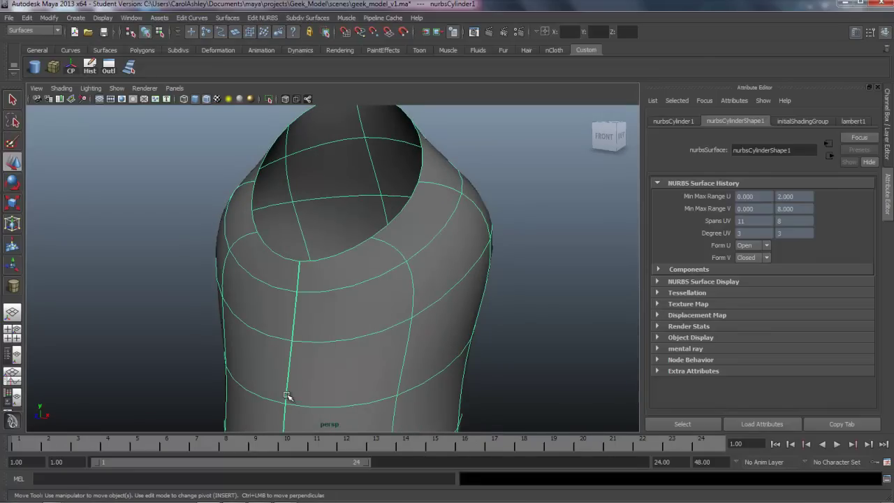
pyautogui.keyDown('alt'); pyautogui.moveTo(287, 396); pyautogui.dragTo(338, 310); pyautogui.keyUp('alt')
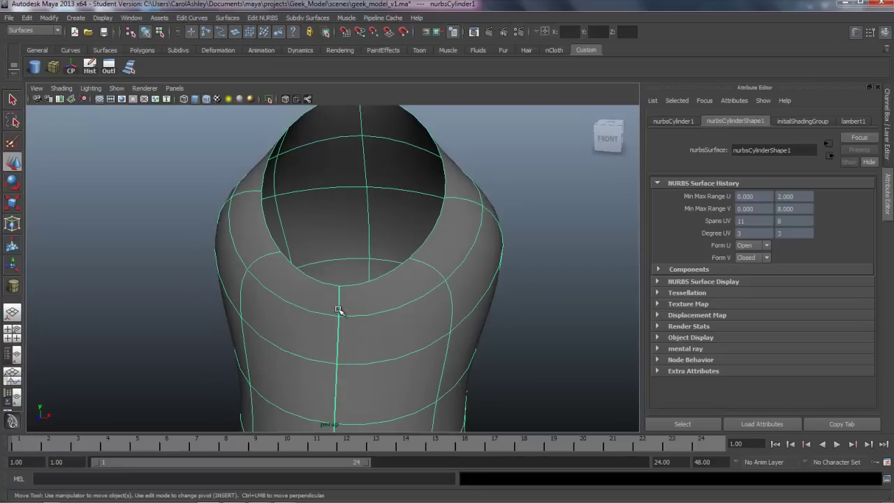
pyautogui.keyDown('alt'); pyautogui.moveTo(345, 324); pyautogui.dragTo(341, 342, button='middle'); pyautogui.keyUp('alt')
pyautogui.keyDown('alt'); pyautogui.moveTo(341, 342); pyautogui.dragTo(336, 292, button='right'); pyautogui.keyUp('alt')
pyautogui.click(335, 320)
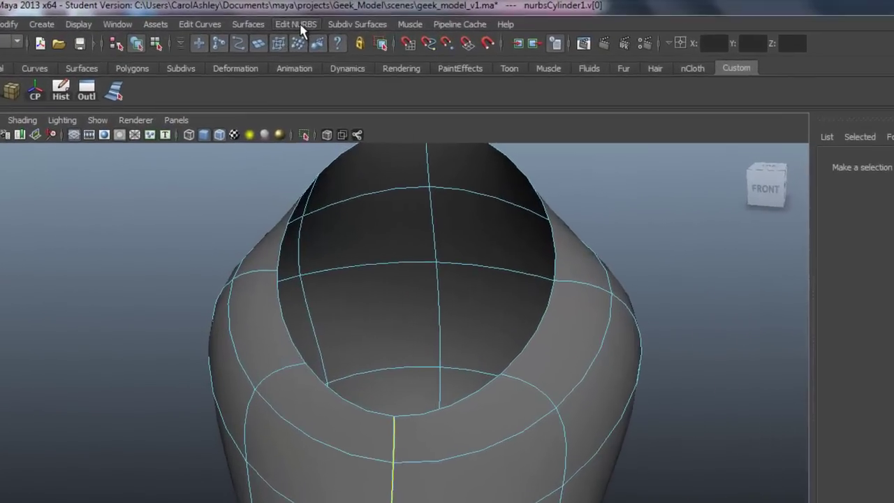
pyautogui.click(265, 17)
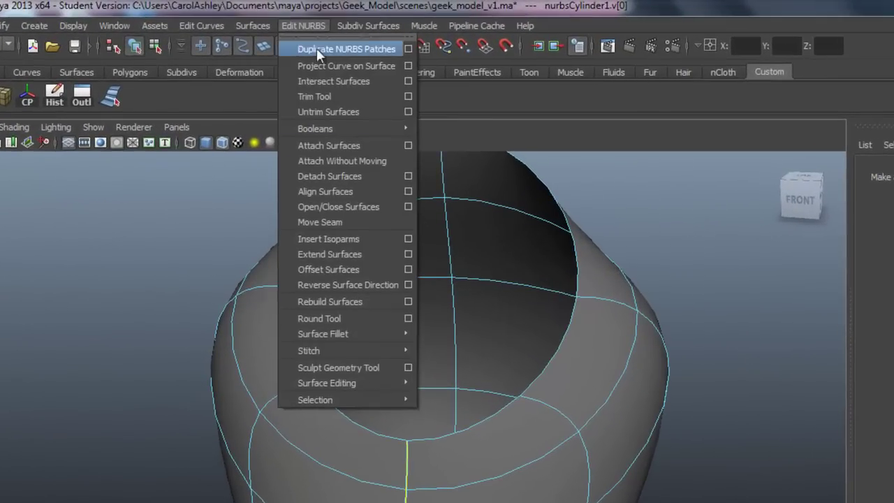
pyautogui.click(375, 177)
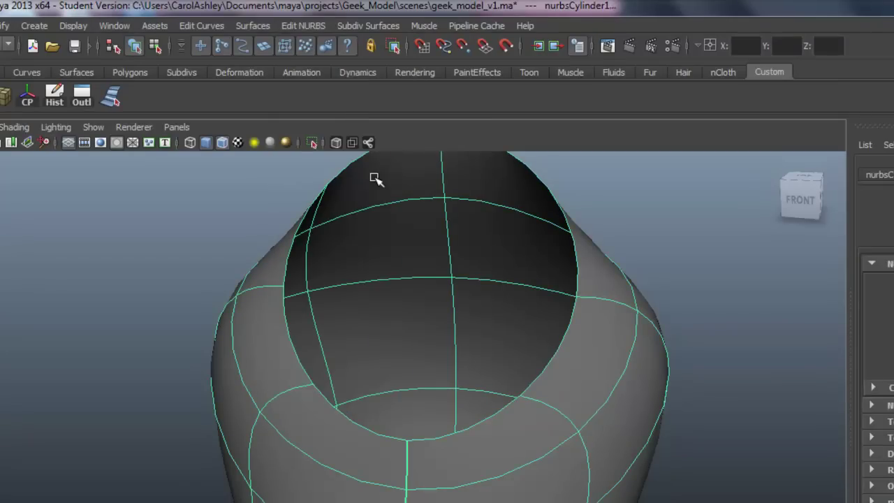
# Test the split by moving the two overlapping control vertices at the top of the front seam apart along X.
pyautogui.moveTo(404, 459); pyautogui.dragTo(353, 454, button='right')
pyautogui.click(406, 441)
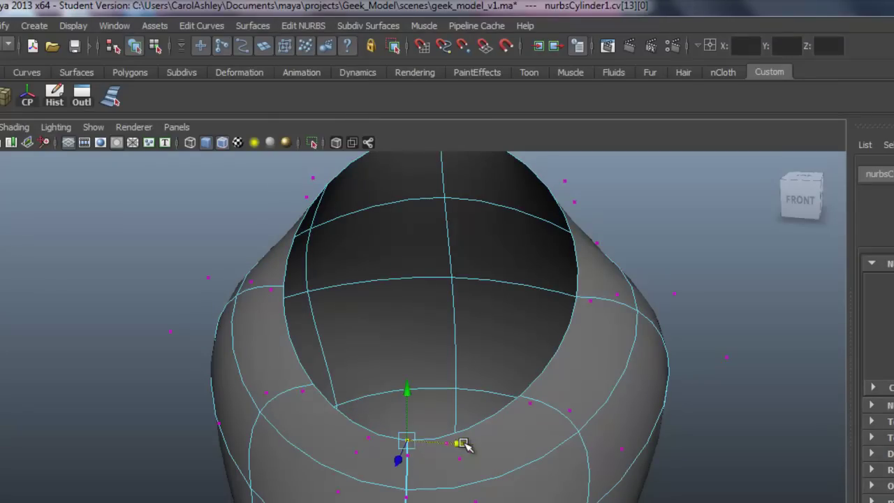
pyautogui.moveTo(463, 443); pyautogui.dragTo(447, 443)
pyautogui.keyDown('alt'); pyautogui.moveTo(379, 473); pyautogui.dragTo(577, 472, button='right'); pyautogui.keyUp('alt')
pyautogui.keyDown('alt'); pyautogui.moveTo(516, 496); pyautogui.dragTo(499, 444, button='middle'); pyautogui.keyUp('alt')
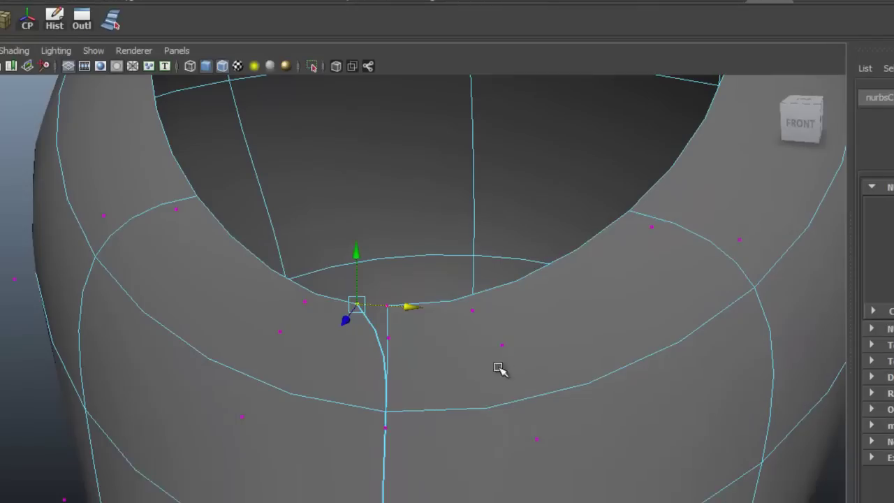
pyautogui.click(389, 300)
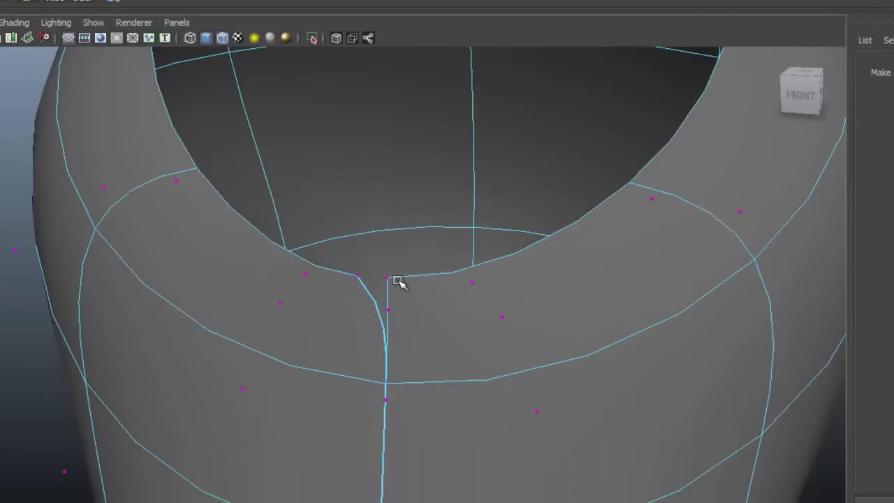
pyautogui.click(394, 278)
pyautogui.moveTo(439, 281); pyautogui.dragTo(468, 281)
pyautogui.keyDown('alt'); pyautogui.moveTo(548, 325); pyautogui.dragTo(471, 318, button='right'); pyautogui.keyUp('alt')
pyautogui.keyDown('alt'); pyautogui.moveTo(451, 321); pyautogui.dragTo(447, 333, button='middle'); pyautogui.keyUp('alt')
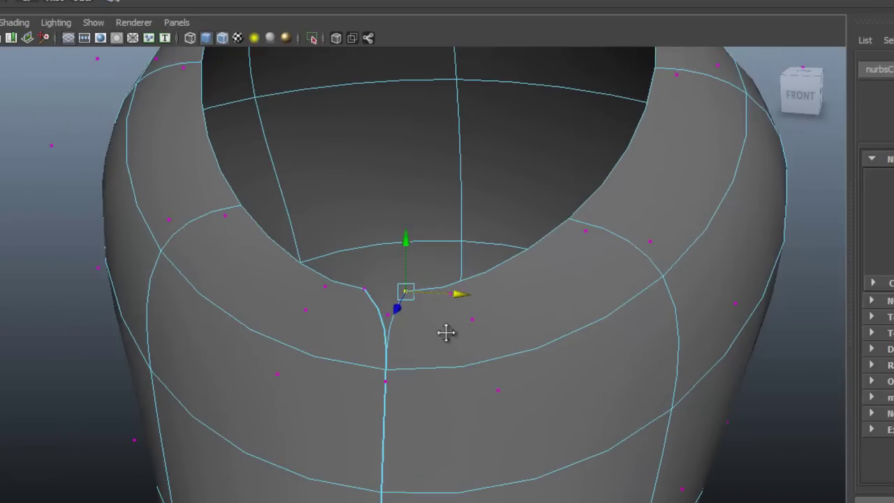
# Undo the moves of both top seam control vertices.
pyautogui.hotkey('ctrl', 'z')
pyautogui.hotkey('ctrl', 'z')
pyautogui.hotkey('ctrl', 'z')
pyautogui.hotkey('ctrl', 'z')
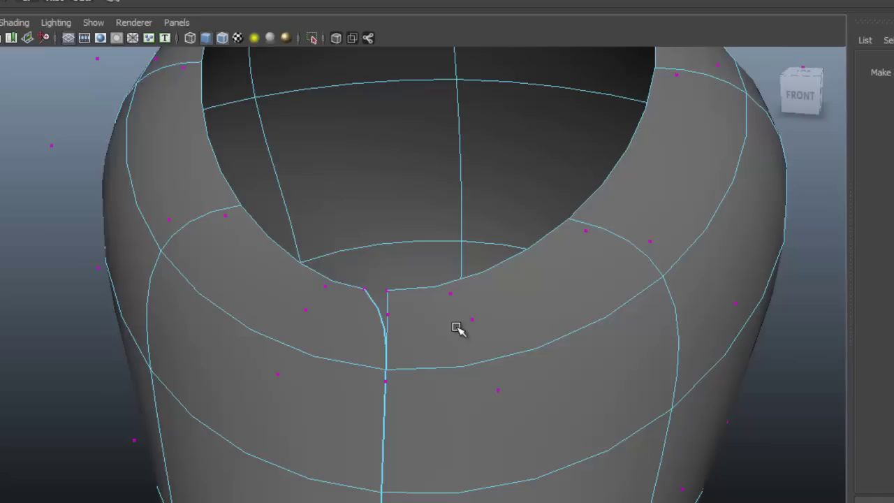
# Move one top seam control vertex sideways along X and return it to the seam.
pyautogui.keyDown('alt'); pyautogui.moveTo(343, 334); pyautogui.dragTo(423, 365, button='right'); pyautogui.keyUp('alt')
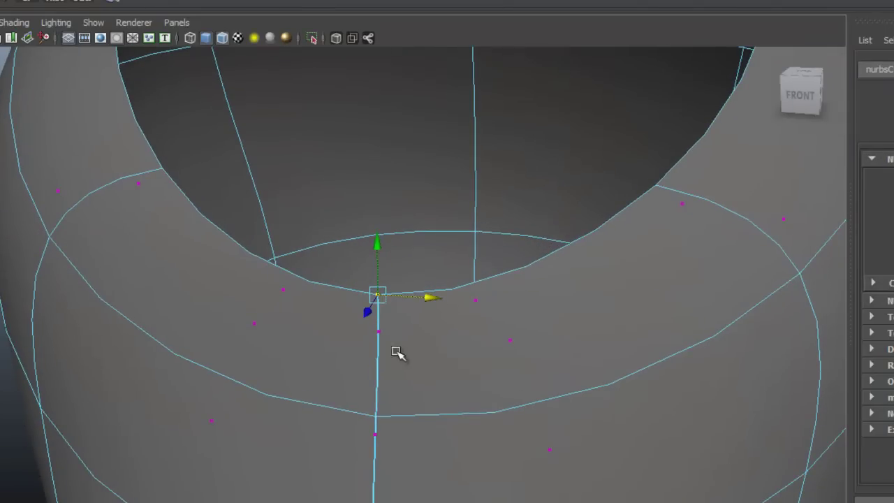
pyautogui.moveTo(436, 302); pyautogui.dragTo(405, 301)
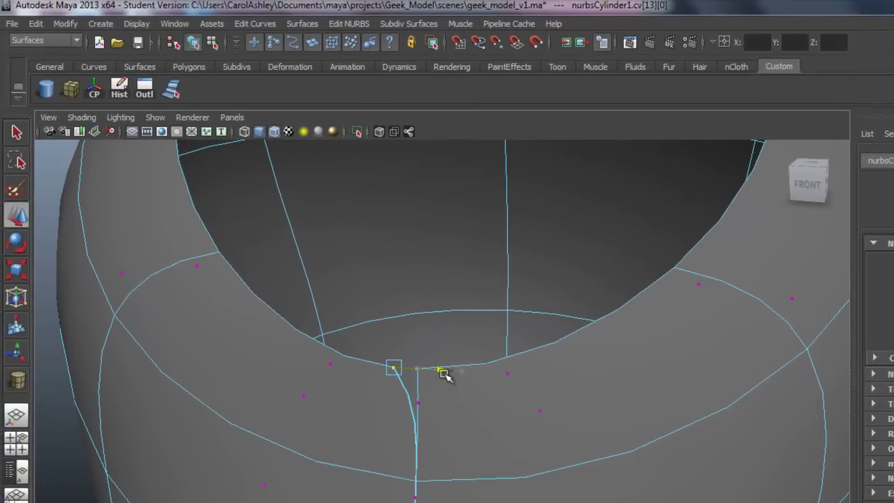
pyautogui.keyDown('alt'); pyautogui.moveTo(402, 424); pyautogui.dragTo(392, 432); pyautogui.keyUp('alt')
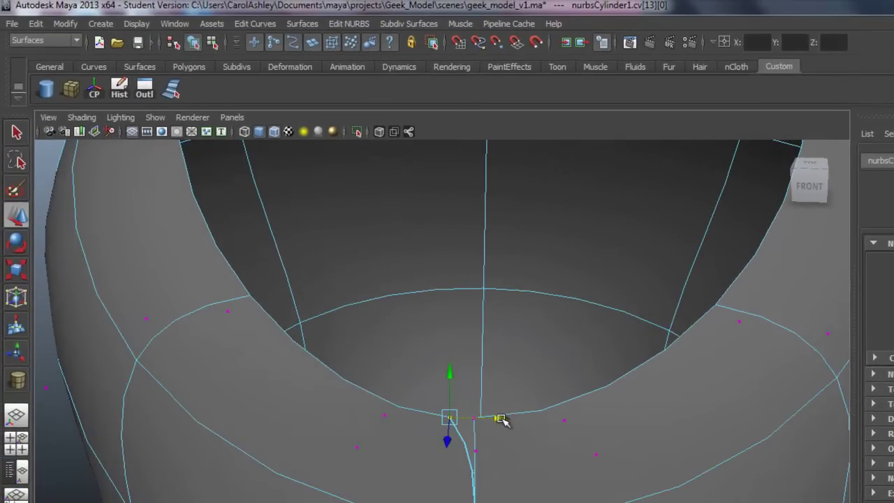
pyautogui.moveTo(499, 419); pyautogui.dragTo(525, 422)
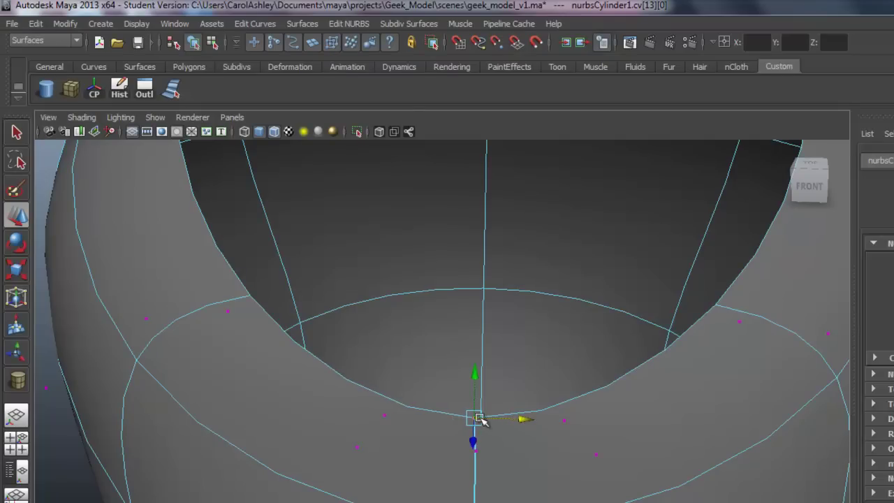
# Select the whole torso surface in object mode and delete its construction history.
pyautogui.click(36, 25)
pyautogui.moveTo(70, 179)
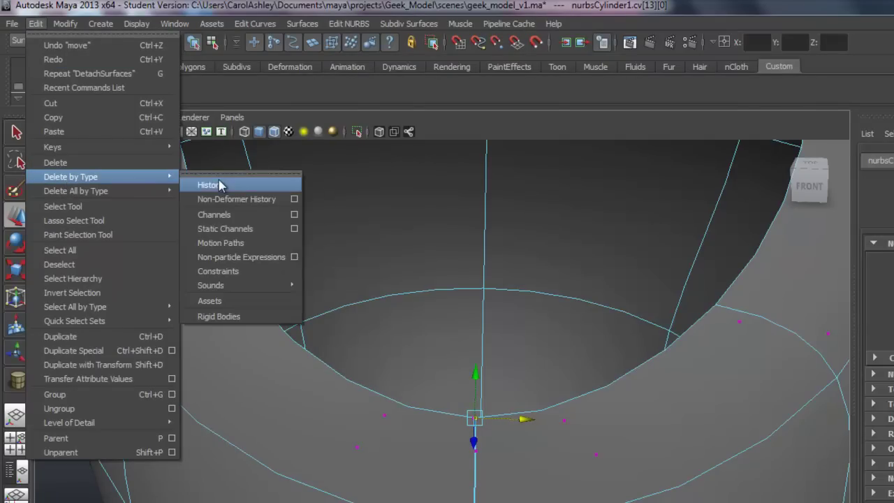
pyautogui.moveTo(357, 385); pyautogui.dragTo(405, 364, button='right')
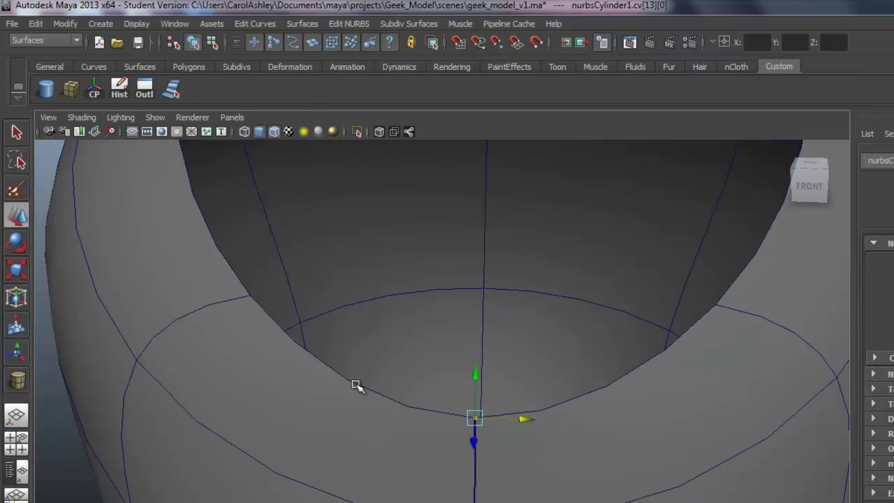
pyautogui.click(284, 278)
pyautogui.click(36, 25)
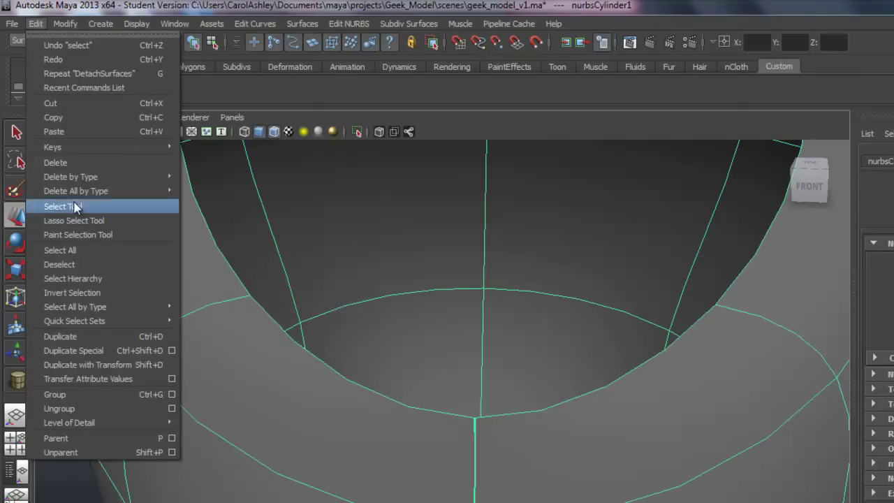
pyautogui.moveTo(75, 182)
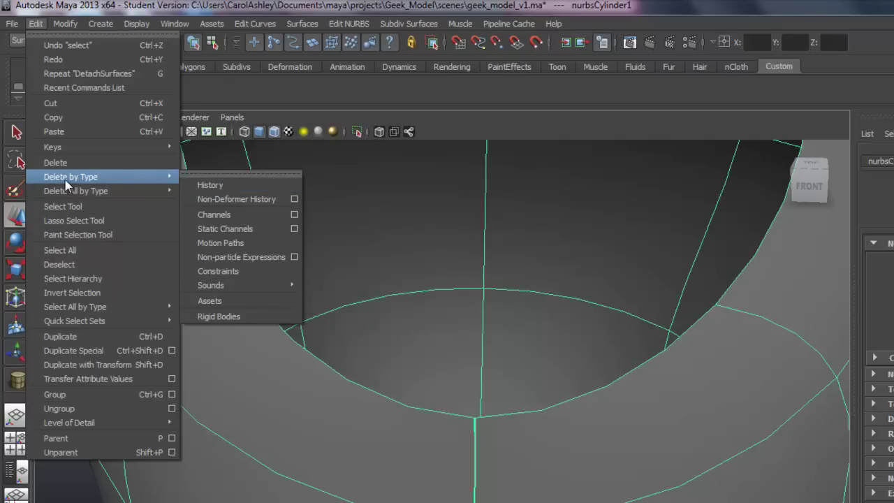
pyautogui.click(211, 185)
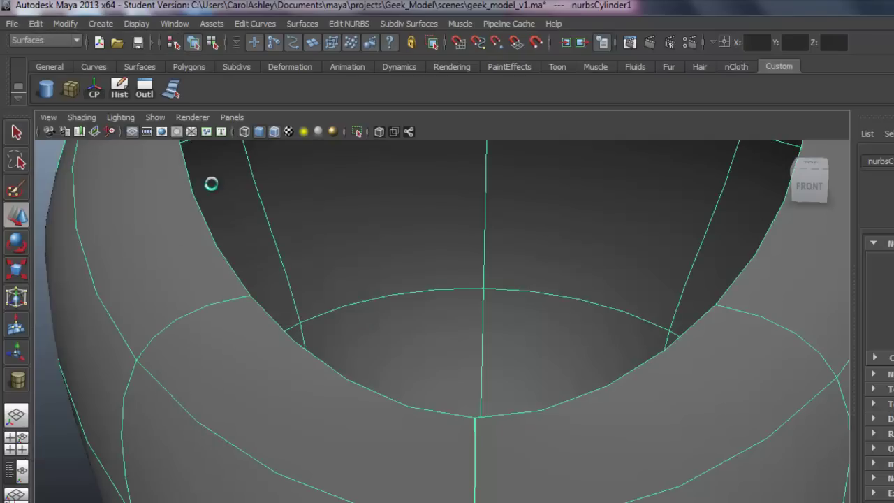
# Select the control vertex at the top of the front seam and nudge it slightly sideways along X.
pyautogui.moveTo(477, 421); pyautogui.dragTo(423, 427, button='right')
pyautogui.click(474, 417)
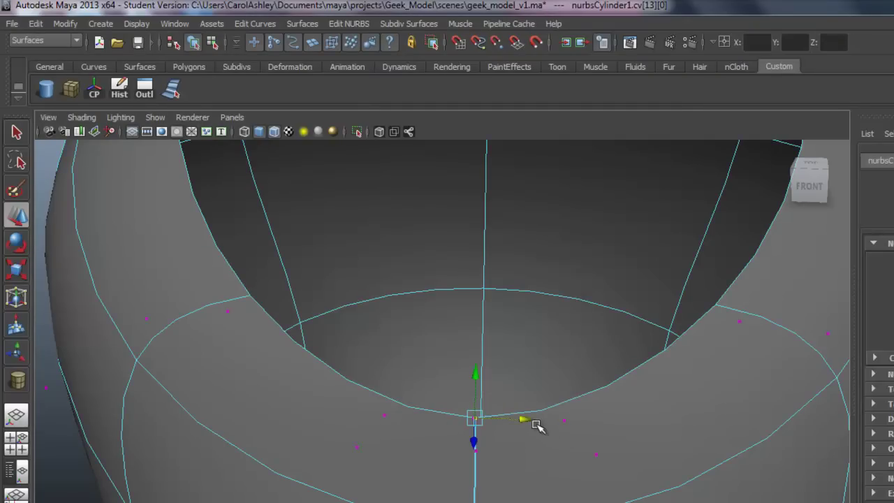
pyautogui.moveTo(537, 425)
pyautogui.mouseDown()
pyautogui.moveTo(490, 421)
pyautogui.moveTo(527, 419)
pyautogui.mouseUp()
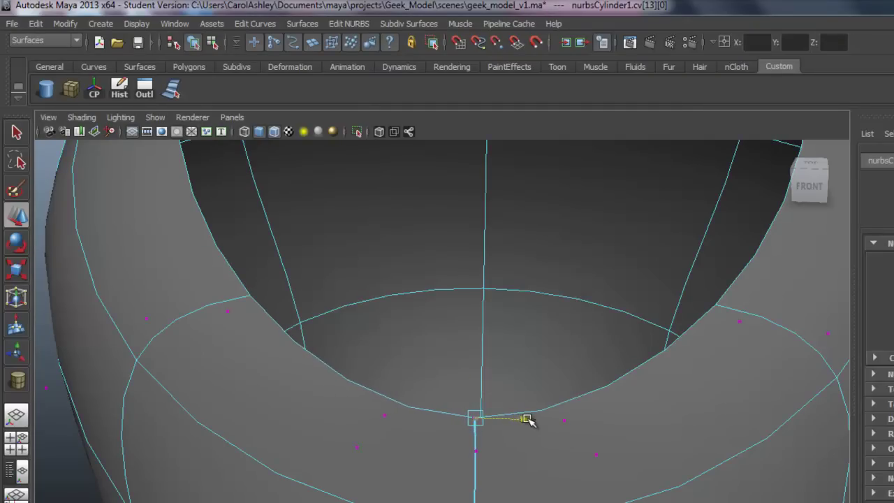
pyautogui.keyDown('alt'); pyautogui.moveTo(507, 493); pyautogui.dragTo(473, 448); pyautogui.keyUp('alt')
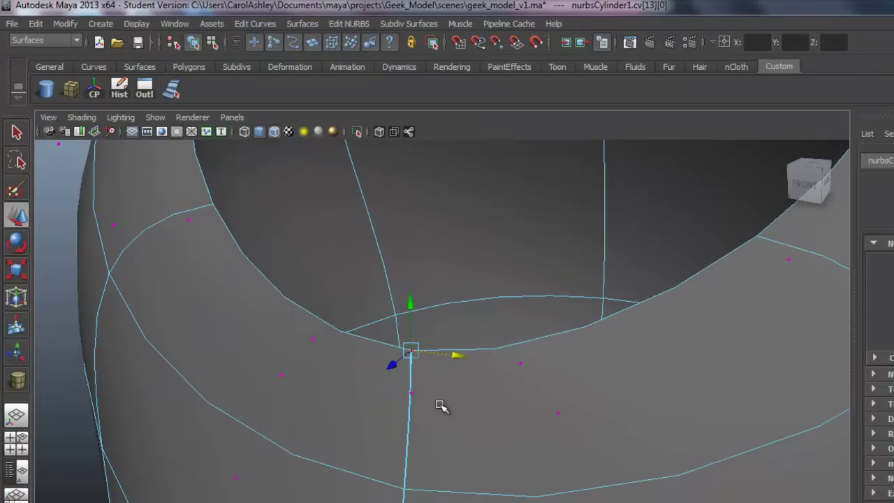
pyautogui.keyDown('alt'); pyautogui.moveTo(441, 406); pyautogui.dragTo(444, 409); pyautogui.keyUp('alt')
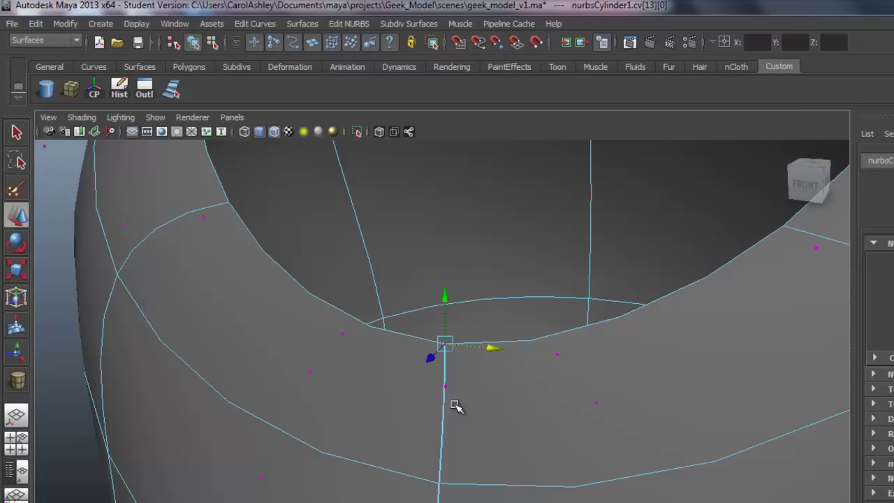
pyautogui.keyDown('alt'); pyautogui.moveTo(441, 409); pyautogui.dragTo(461, 374); pyautogui.keyUp('alt')
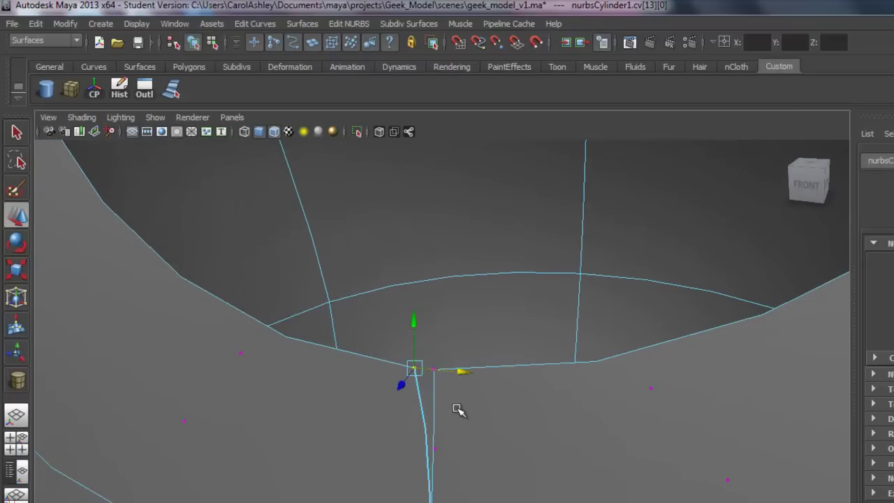
# In the front view, spread the two top seam control vertices evenly to either side of the centre line, opening a small V-shaped gap.
pyautogui.press('space')
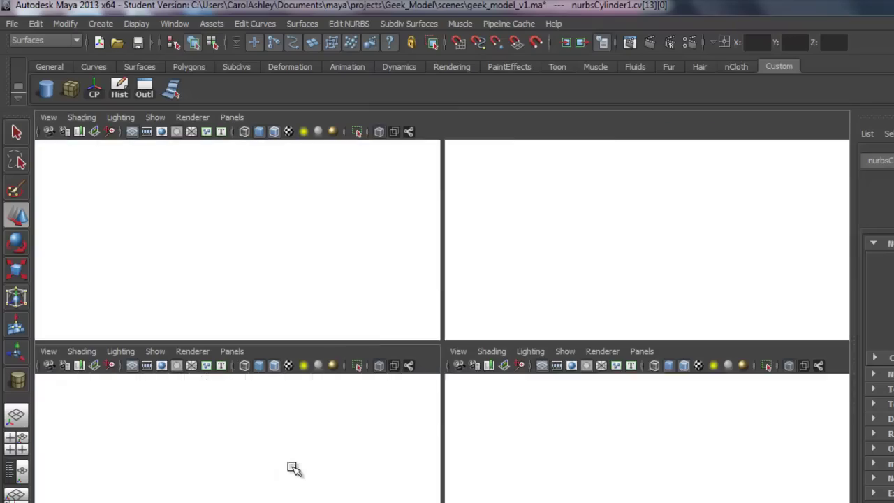
pyautogui.press('space')
pyautogui.scroll(3, 709, 406)
pyautogui.keyDown('alt'); pyautogui.moveTo(467, 391); pyautogui.dragTo(655, 396, button='right'); pyautogui.keyUp('alt')
pyautogui.keyDown('alt'); pyautogui.moveTo(405, 431); pyautogui.dragTo(453, 427, button='middle'); pyautogui.keyUp('alt')
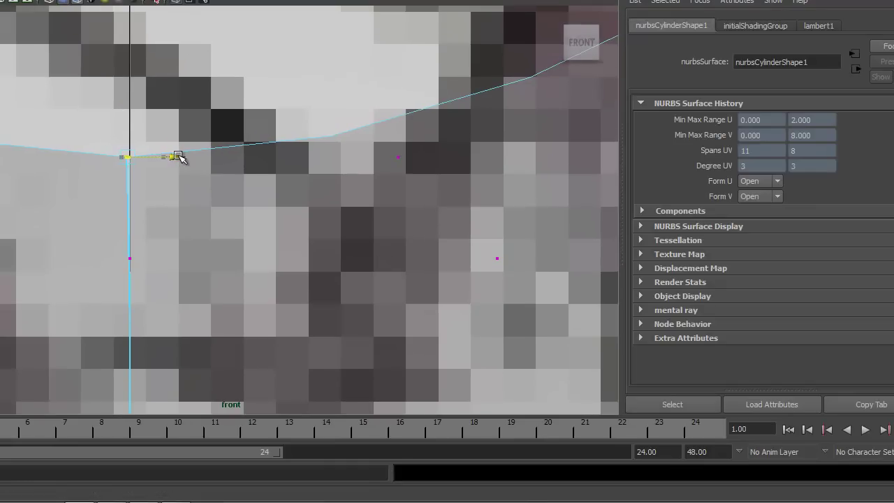
pyautogui.keyDown('alt'); pyautogui.moveTo(112, 202); pyautogui.dragTo(268, 199, button='right'); pyautogui.keyUp('alt')
pyautogui.keyDown('alt'); pyautogui.moveTo(268, 200); pyautogui.dragTo(353, 240, button='middle'); pyautogui.keyUp('alt')
pyautogui.click(104, 159)
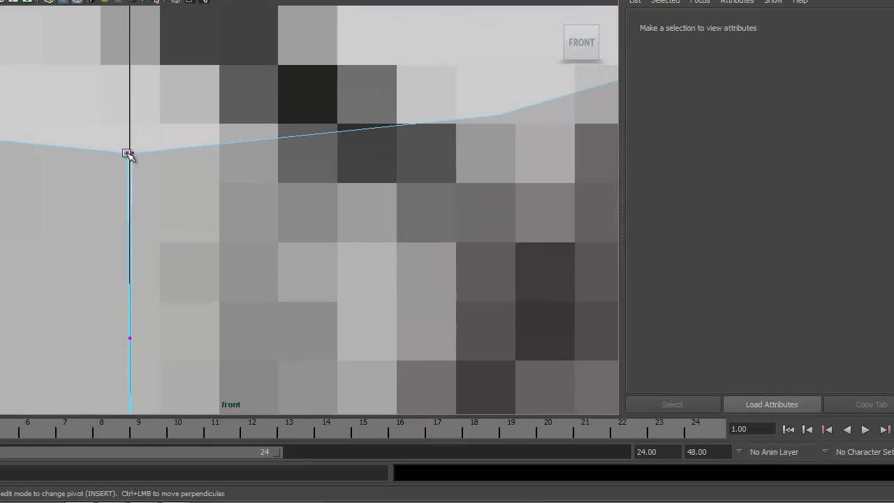
pyautogui.click(129, 151)
pyautogui.moveTo(176, 151); pyautogui.dragTo(219, 157)
pyautogui.click(155, 180)
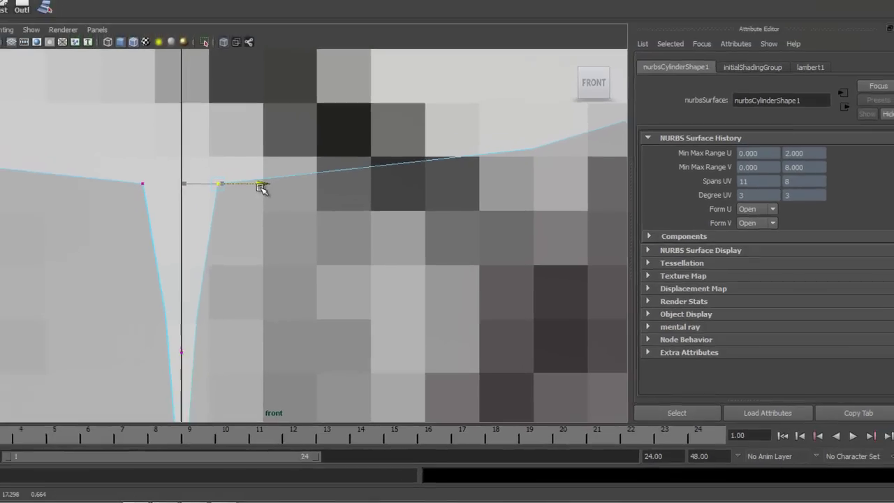
# Return the torso surface to object mode and examine the neck opening and front split in the perspective view.
pyautogui.scroll(-10, 318, 225)
pyautogui.scroll(4, 333, 274)
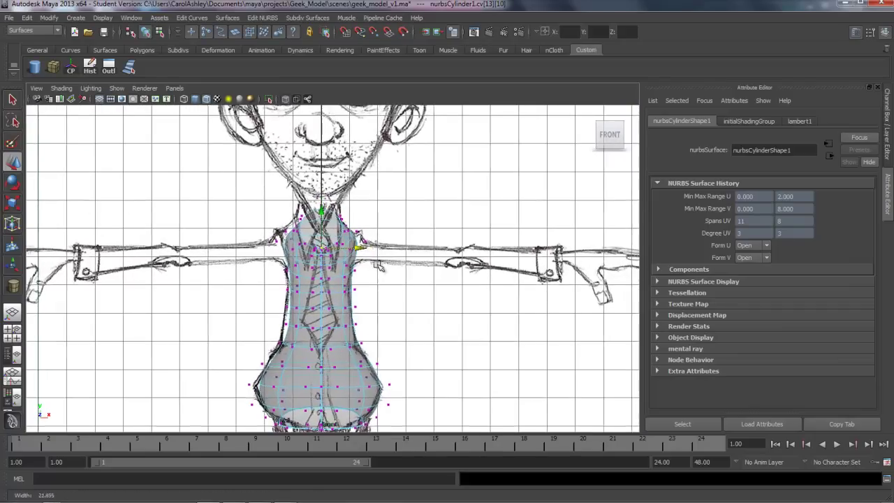
pyautogui.moveTo(333, 275); pyautogui.dragTo(381, 262, button='right')
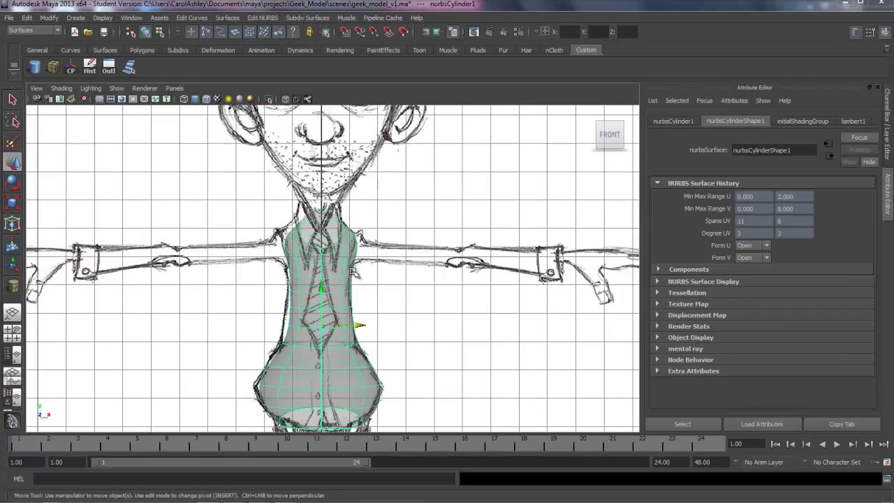
pyautogui.press('space')
pyautogui.press('space')
pyautogui.keyDown('alt'); pyautogui.moveTo(412, 210); pyautogui.dragTo(319, 267, button='right'); pyautogui.keyUp('alt')
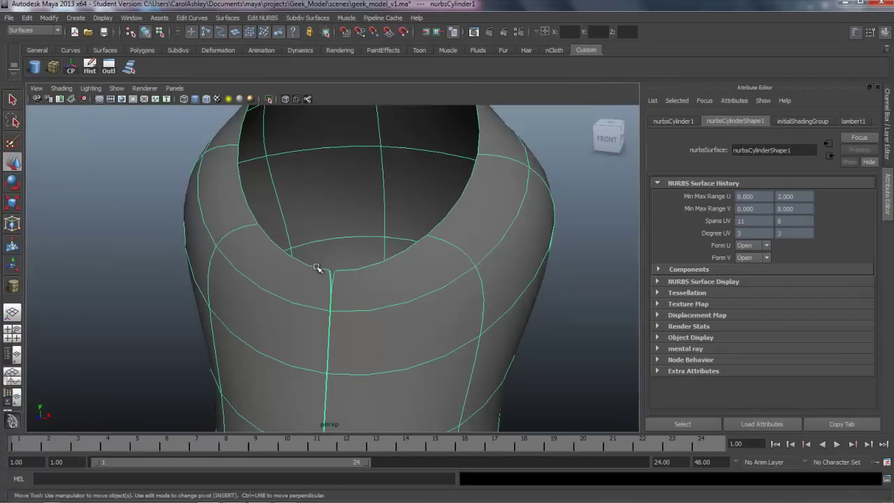
pyautogui.keyDown('alt'); pyautogui.moveTo(360, 280); pyautogui.dragTo(318, 308); pyautogui.keyUp('alt')
pyautogui.moveTo(283, 263)
pyautogui.keyDown('alt'); pyautogui.mouseDown()
pyautogui.moveTo(292, 280)
pyautogui.moveTo(293, 257)
pyautogui.mouseUp(); pyautogui.keyUp('alt')
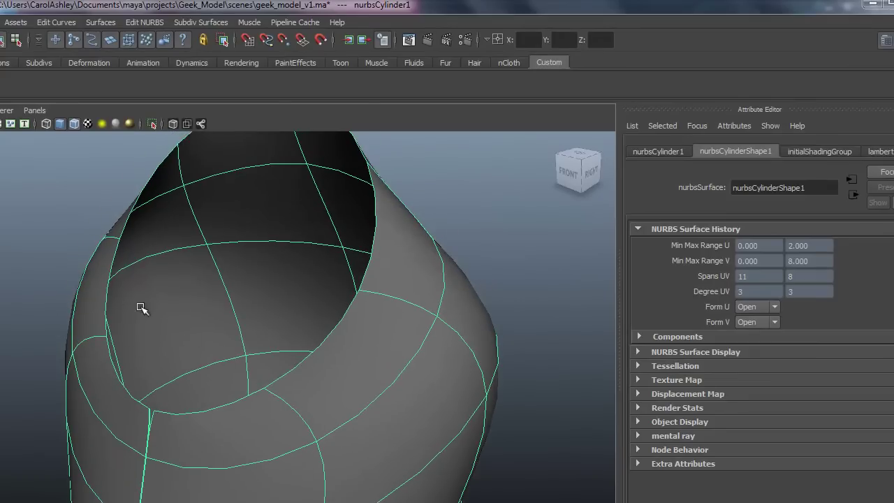
pyautogui.keyDown('alt'); pyautogui.moveTo(358, 370); pyautogui.dragTo(371, 221); pyautogui.keyUp('alt')
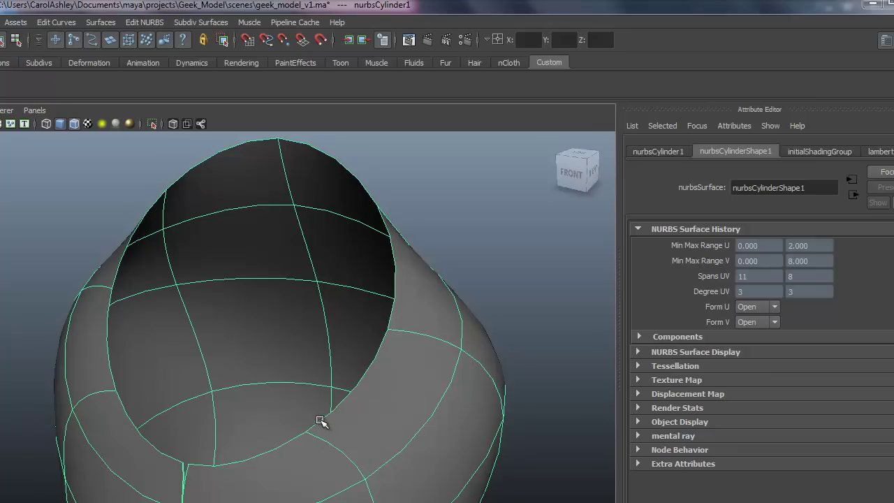
# Select the torso surface's top edge isoparm around the neck opening and duplicate it as a surface curve.
pyautogui.moveTo(257, 455); pyautogui.dragTo(257, 366, button='right')
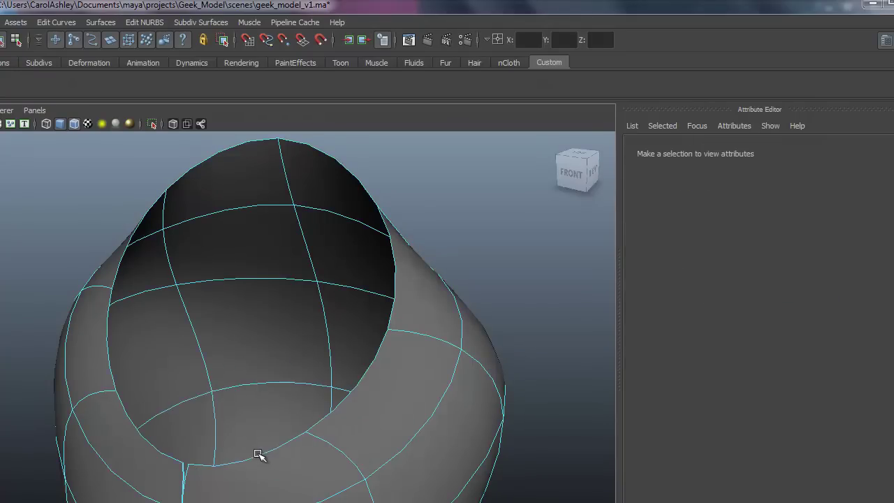
pyautogui.click(260, 456)
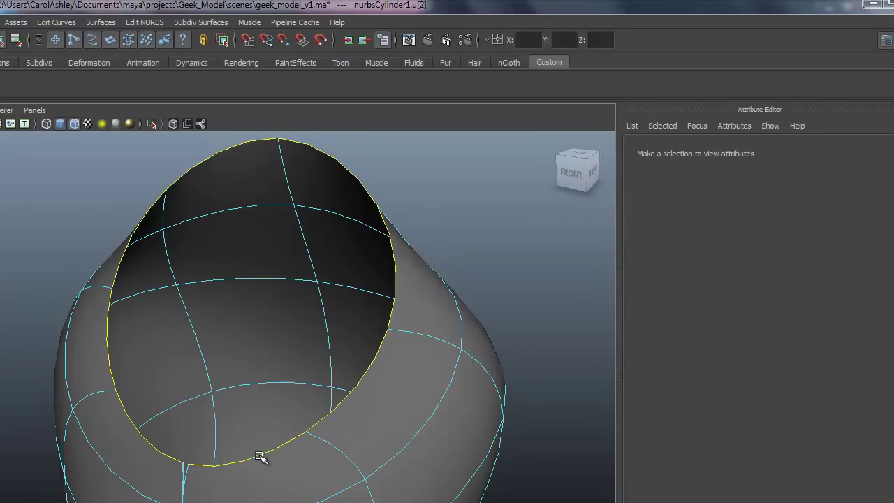
pyautogui.click(134, 22)
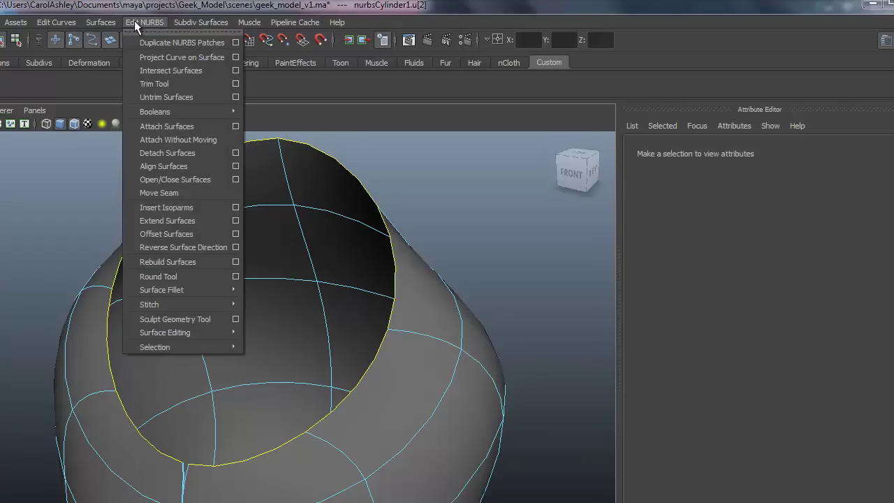
pyautogui.moveTo(58, 25)
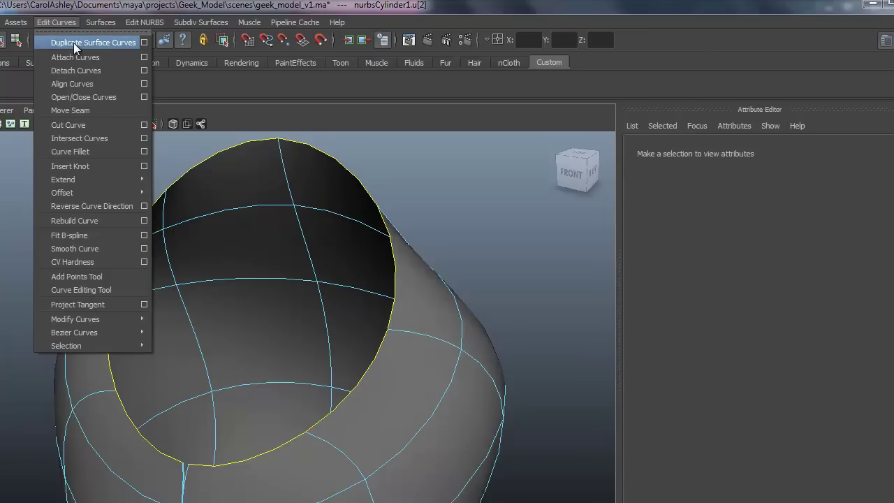
pyautogui.click(74, 43)
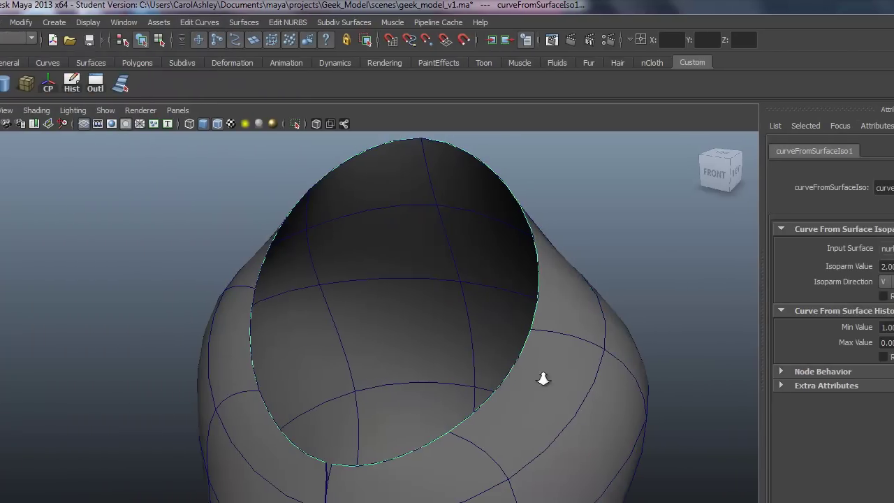
# Centre the duplicated curve's pivot, then raise it above the neckline and shift it slightly forward along Z.
pyautogui.scroll(-5, 187, 335)
pyautogui.scroll(3, 370, 336)
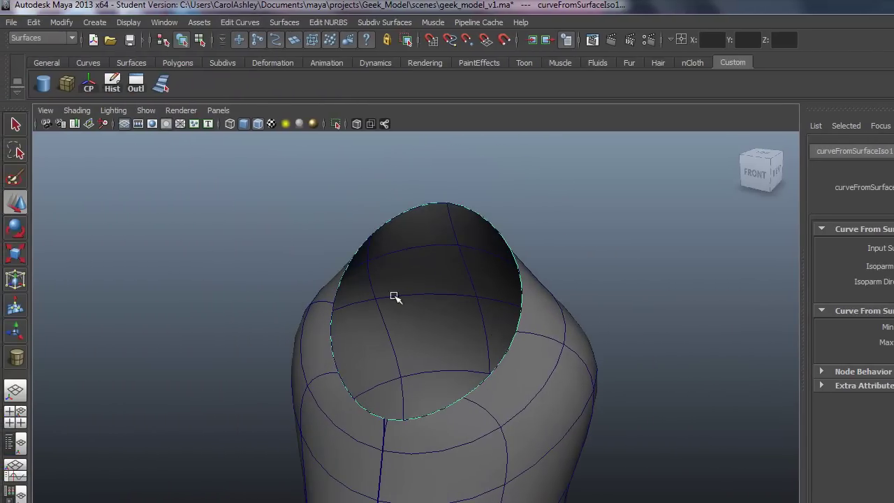
pyautogui.click(95, 86)
pyautogui.keyDown('alt'); pyautogui.moveTo(442, 380); pyautogui.dragTo(427, 360); pyautogui.keyUp('alt')
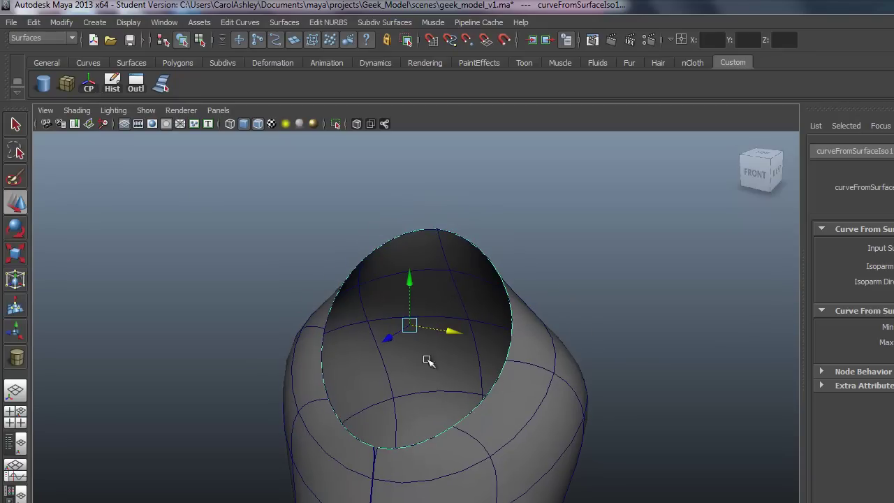
pyautogui.moveTo(409, 280); pyautogui.dragTo(407, 255)
pyautogui.keyDown('alt'); pyautogui.moveTo(391, 301); pyautogui.dragTo(592, 327); pyautogui.keyUp('alt')
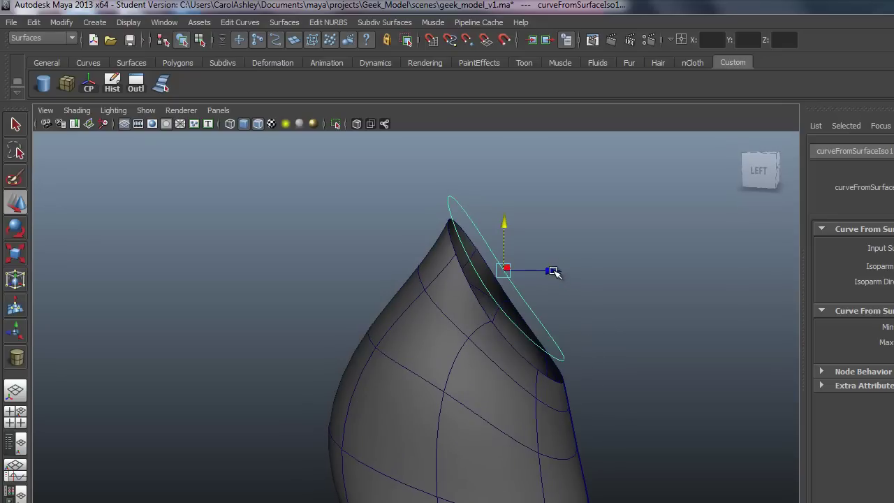
pyautogui.moveTo(554, 271); pyautogui.dragTo(563, 272)
pyautogui.moveTo(514, 224); pyautogui.dragTo(512, 226)
pyautogui.keyDown('alt'); pyautogui.moveTo(520, 319); pyautogui.dragTo(411, 309); pyautogui.keyUp('alt')
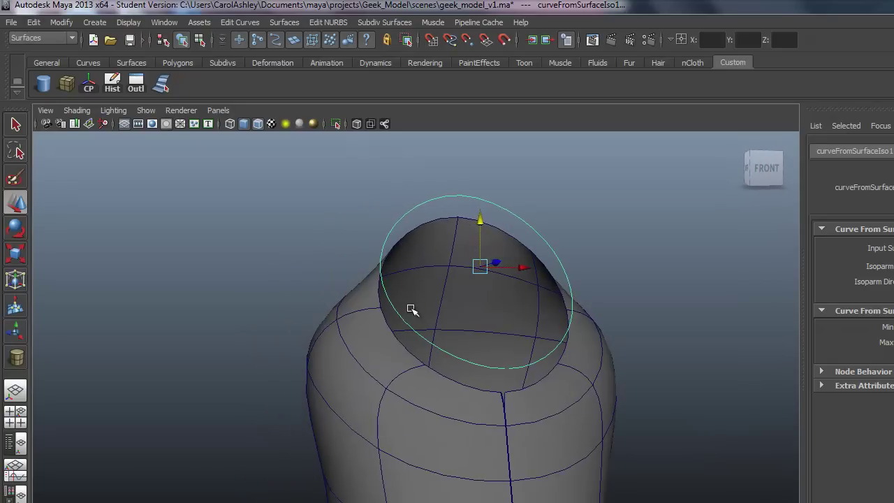
# Adjust the neck curve's height and rotate it about X to tilt it more steeply over the neck opening.
pyautogui.keyDown('alt'); pyautogui.moveTo(411, 309); pyautogui.dragTo(568, 315, button='right'); pyautogui.keyUp('alt')
pyautogui.keyDown('alt'); pyautogui.moveTo(568, 315); pyautogui.dragTo(475, 284, button='middle'); pyautogui.keyUp('alt')
pyautogui.keyDown('alt'); pyautogui.moveTo(475, 284); pyautogui.dragTo(488, 330); pyautogui.keyUp('alt')
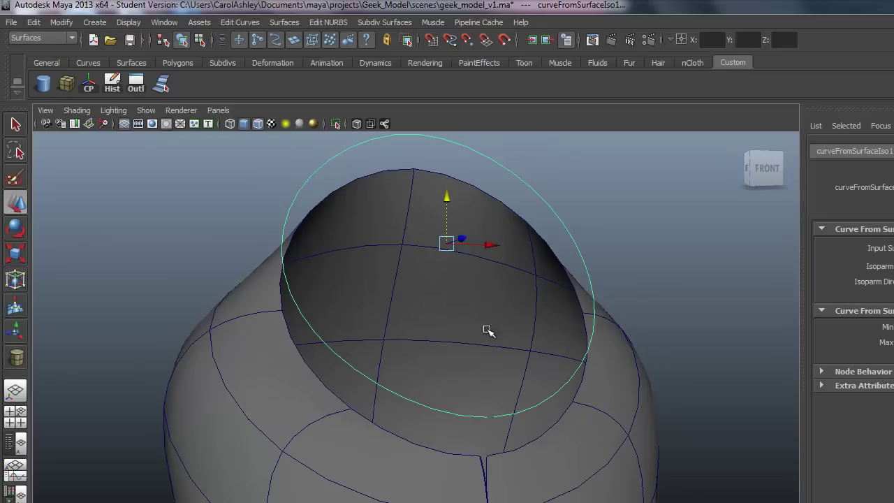
pyautogui.moveTo(447, 196); pyautogui.dragTo(446, 205)
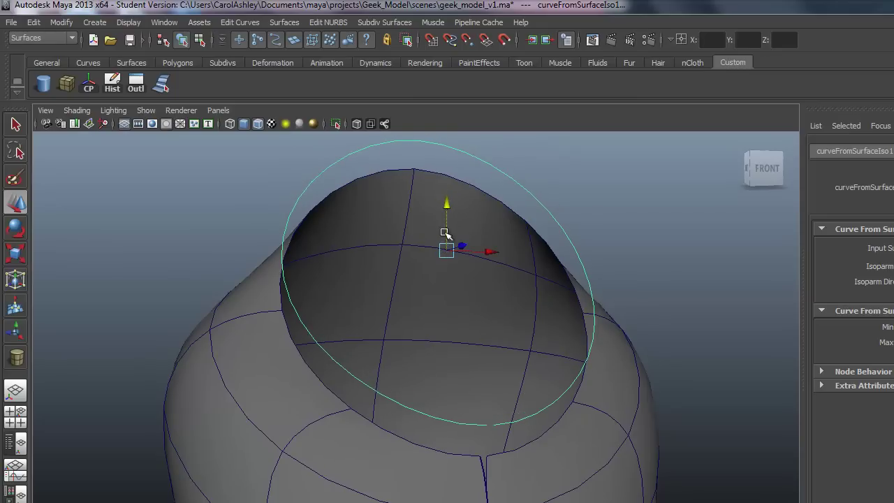
pyautogui.moveTo(566, 437)
pyautogui.keyDown('alt'); pyautogui.mouseDown(button='middle')
pyautogui.moveTo(565, 419)
pyautogui.moveTo(558, 428)
pyautogui.mouseUp(button='middle'); pyautogui.keyUp('alt')
pyautogui.keyDown('alt'); pyautogui.moveTo(453, 383); pyautogui.dragTo(488, 337); pyautogui.keyUp('alt')
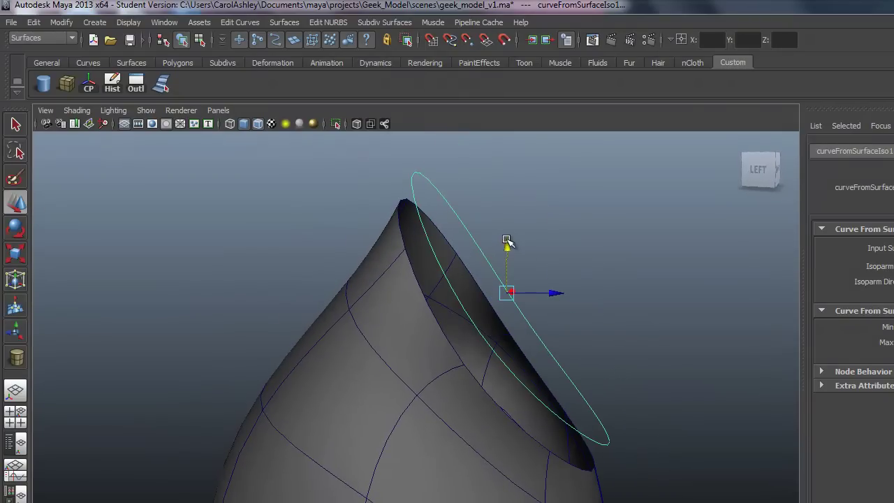
pyautogui.press('e')
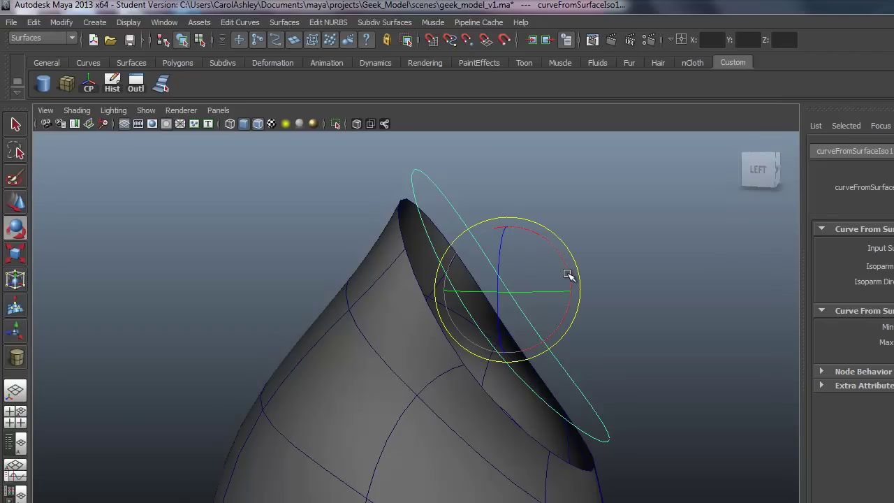
pyautogui.moveTo(568, 274); pyautogui.dragTo(568, 283)
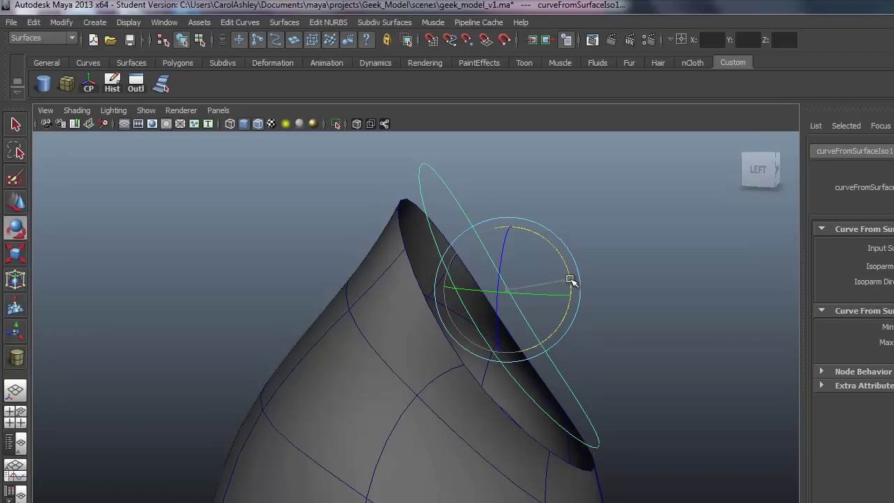
pyautogui.keyDown('alt'); pyautogui.moveTo(453, 225); pyautogui.dragTo(381, 331); pyautogui.keyUp('alt')
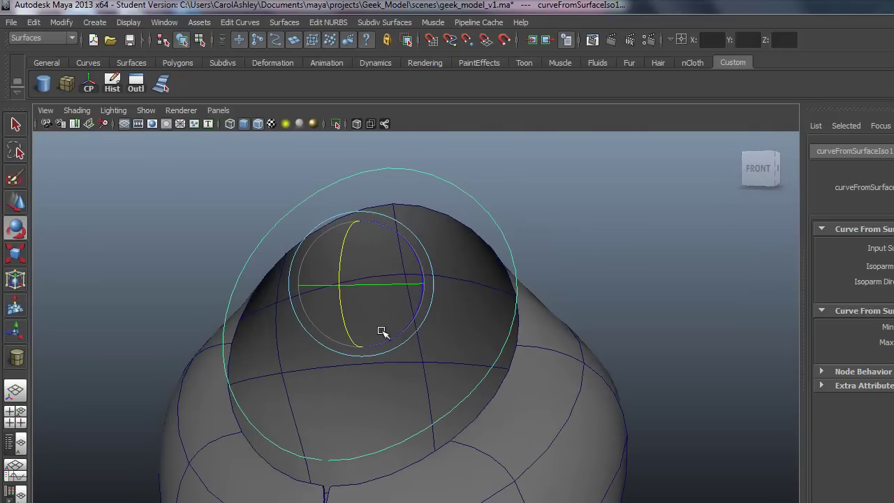
# Duplicate the neck curve and place the copy above and slightly in front of the original.
pyautogui.click(473, 390)
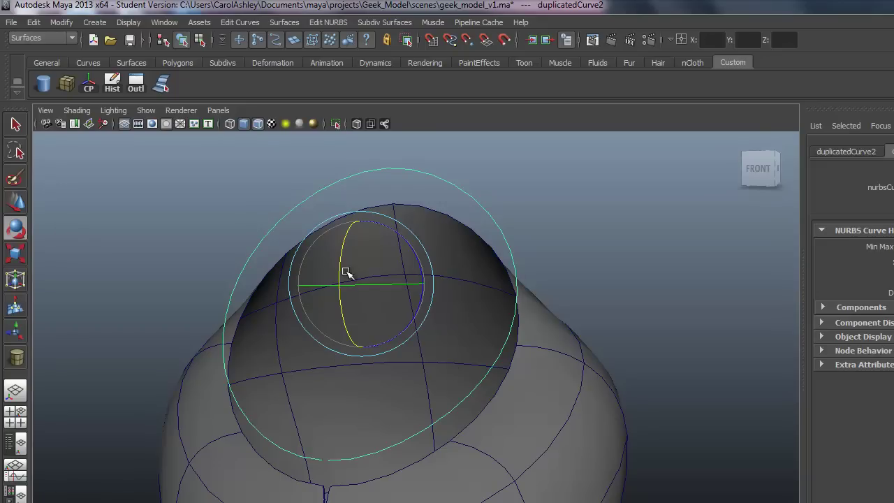
pyautogui.press('w')
pyautogui.moveTo(362, 241); pyautogui.dragTo(362, 206)
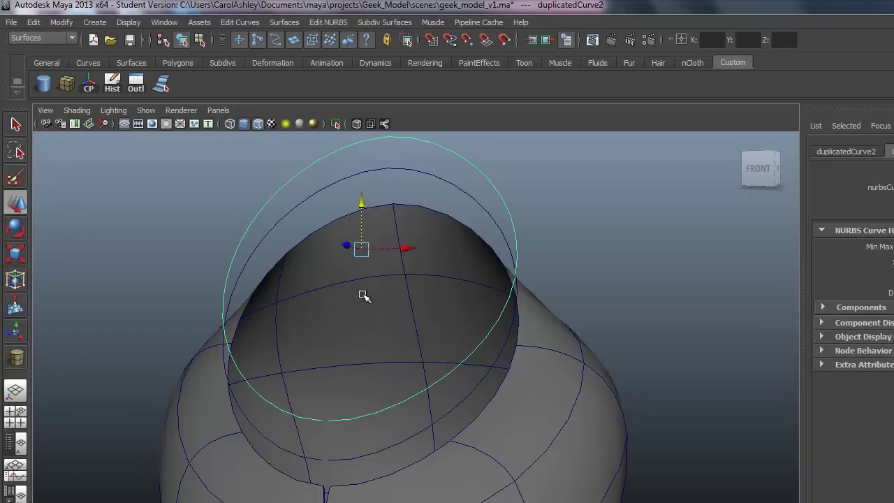
pyautogui.keyDown('alt'); pyautogui.moveTo(363, 295); pyautogui.dragTo(250, 295); pyautogui.keyUp('alt')
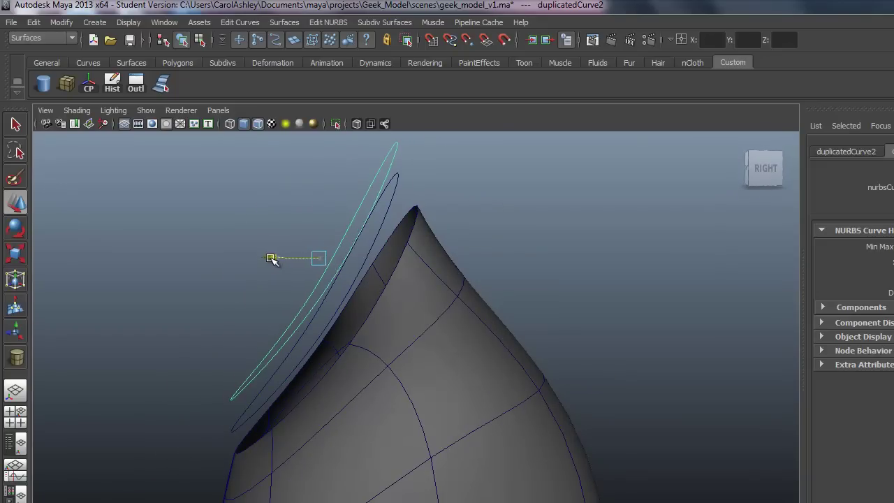
pyautogui.moveTo(272, 257); pyautogui.dragTo(260, 258)
pyautogui.moveTo(311, 210); pyautogui.dragTo(311, 216)
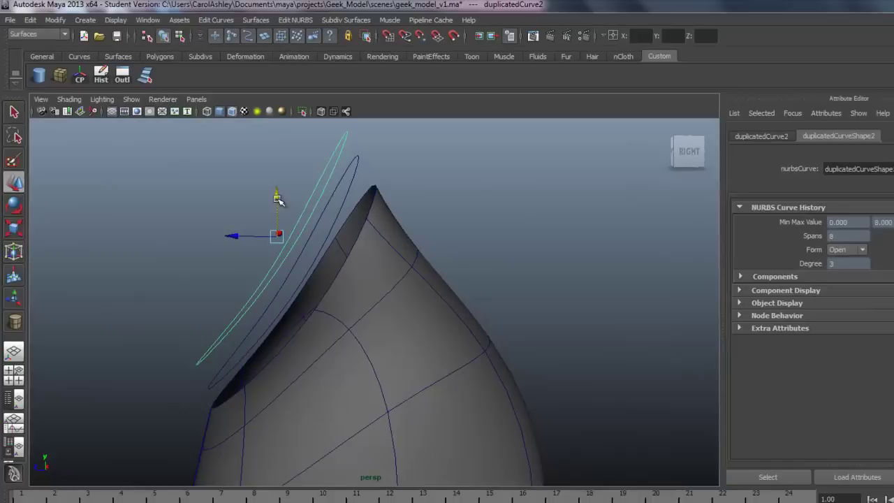
pyautogui.moveTo(262, 263); pyautogui.dragTo(257, 262)
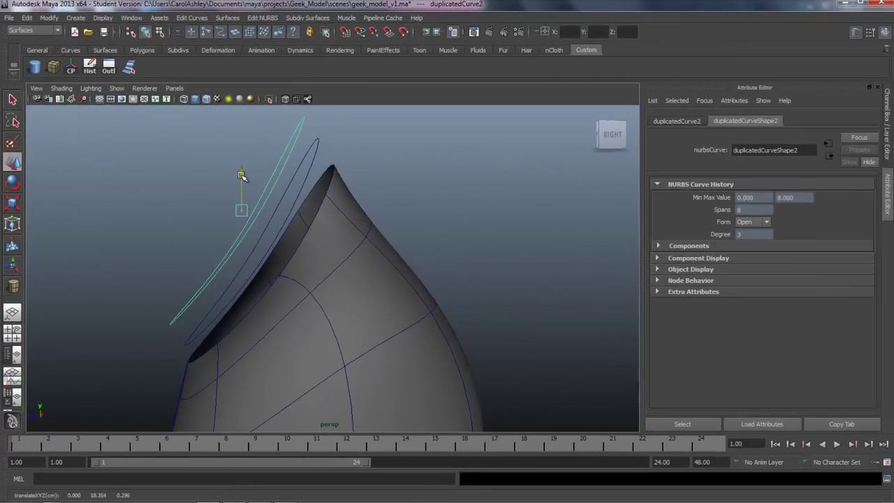
pyautogui.moveTo(241, 175); pyautogui.dragTo(241, 177)
# Fine-tune the upper curve's scale and height so it sits just above the lower curve.
pyautogui.press('r')
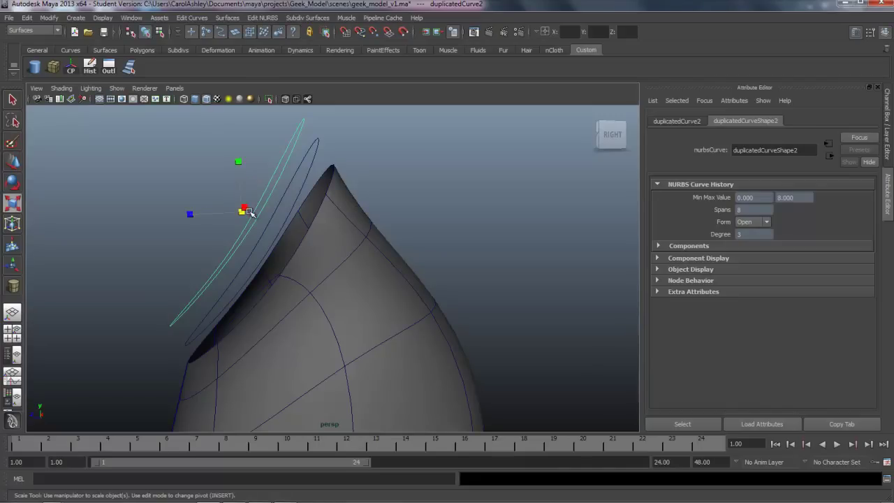
pyautogui.keyDown('alt'); pyautogui.moveTo(238, 266); pyautogui.dragTo(253, 285); pyautogui.keyUp('alt')
pyautogui.moveTo(244, 214); pyautogui.dragTo(226, 219)
pyautogui.press('w')
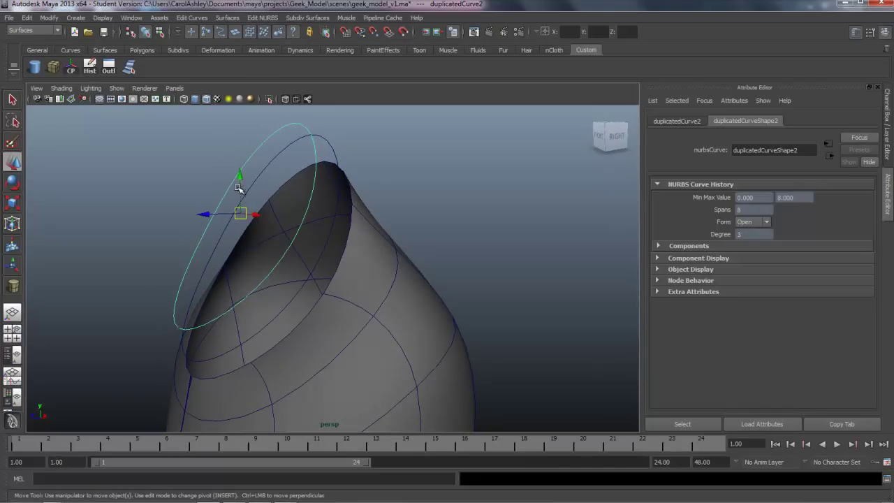
pyautogui.moveTo(241, 178); pyautogui.dragTo(242, 185)
pyautogui.keyDown('alt'); pyautogui.moveTo(249, 215); pyautogui.dragTo(208, 214); pyautogui.keyUp('alt')
pyautogui.moveTo(244, 177); pyautogui.dragTo(246, 180)
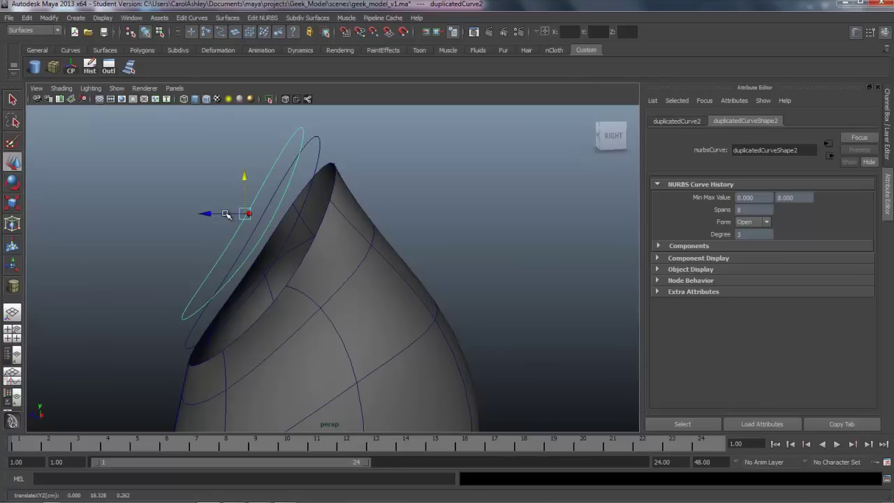
pyautogui.press('r')
pyautogui.moveTo(244, 214); pyautogui.dragTo(248, 215)
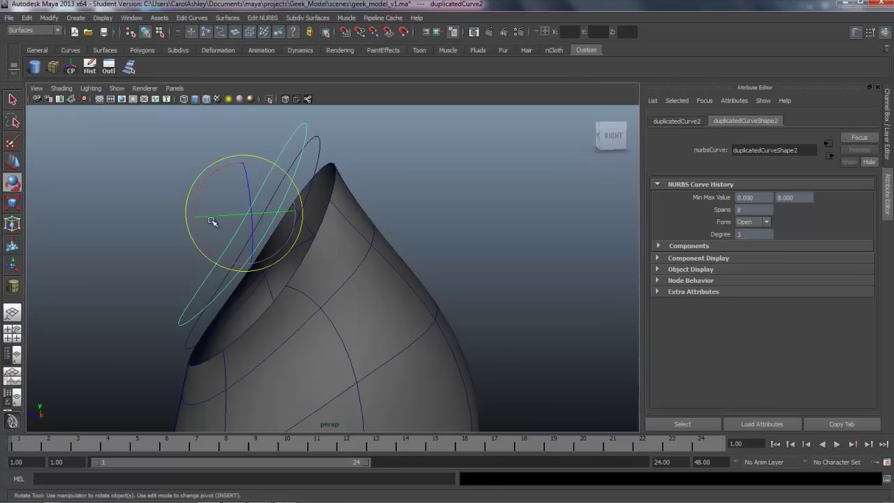
pyautogui.press('w')
pyautogui.keyDown('alt'); pyautogui.moveTo(212, 213); pyautogui.dragTo(281, 177); pyautogui.keyUp('alt')
# Select the lower neck curve and shift it slightly back along Z towards the torso's neckline.
pyautogui.click(305, 170)
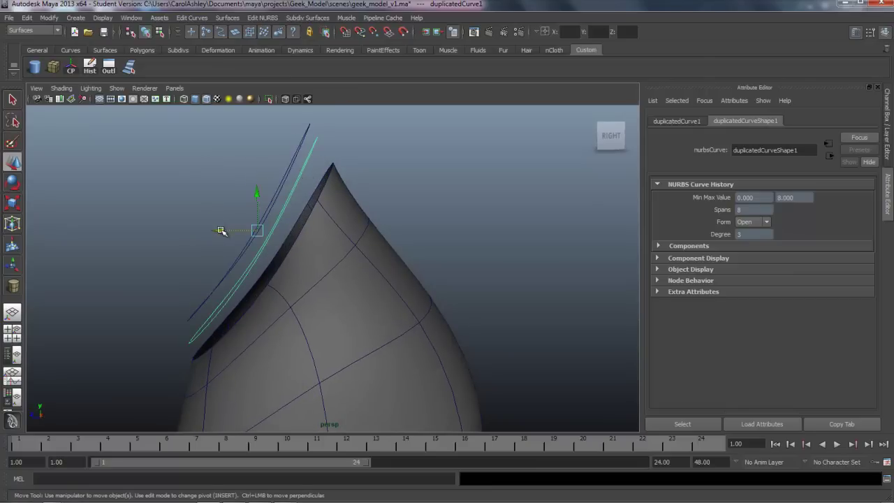
pyautogui.moveTo(220, 230); pyautogui.dragTo(225, 231)
pyautogui.keyDown('alt'); pyautogui.moveTo(299, 228); pyautogui.dragTo(329, 183); pyautogui.keyUp('alt')
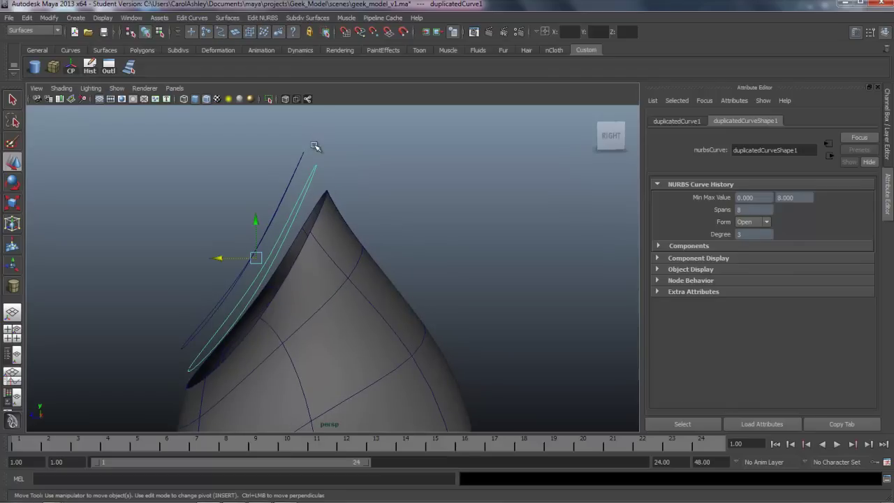
# Examine how the neck curves line up with the sketched collar in the side view.
pyautogui.press('space')
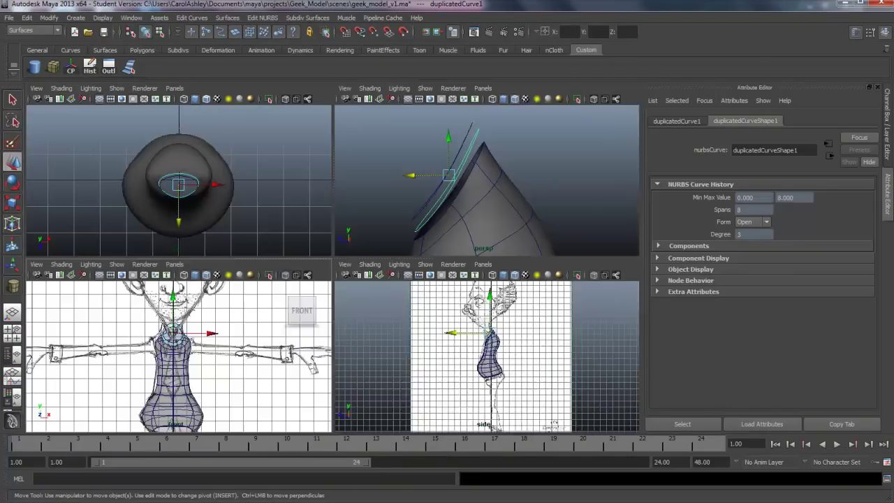
pyautogui.press('space')
pyautogui.keyDown('alt'); pyautogui.moveTo(385, 335); pyautogui.dragTo(469, 336, button='right'); pyautogui.keyUp('alt')
pyautogui.keyDown('alt'); pyautogui.moveTo(245, 271); pyautogui.dragTo(426, 267, button='right'); pyautogui.keyUp('alt')
pyautogui.keyDown('alt'); pyautogui.moveTo(426, 268); pyautogui.dragTo(394, 402, button='middle'); pyautogui.keyUp('alt')
pyautogui.keyDown('alt'); pyautogui.moveTo(419, 222); pyautogui.dragTo(474, 221, button='right'); pyautogui.keyUp('alt')
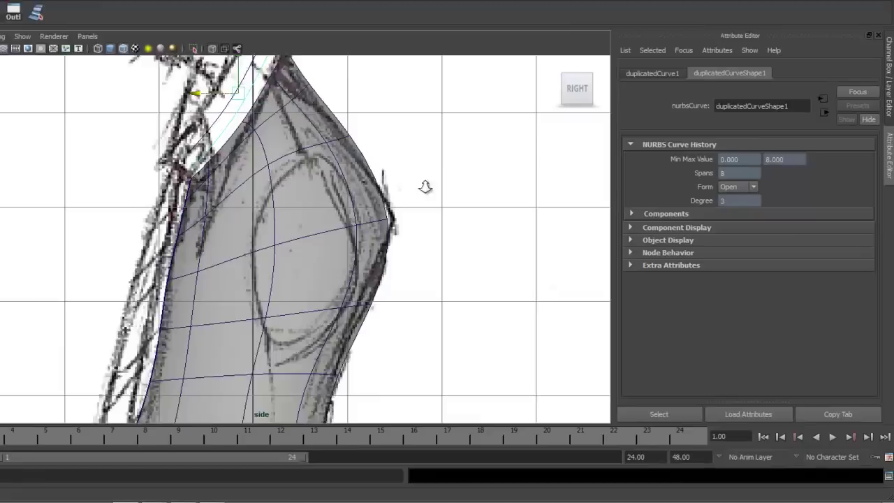
pyautogui.keyDown('alt'); pyautogui.moveTo(425, 187); pyautogui.dragTo(454, 186, button='right'); pyautogui.keyUp('alt')
pyautogui.keyDown('alt'); pyautogui.moveTo(358, 163); pyautogui.dragTo(358, 329, button='middle'); pyautogui.keyUp('alt')
pyautogui.keyDown('alt'); pyautogui.moveTo(400, 219); pyautogui.dragTo(493, 219, button='right'); pyautogui.keyUp('alt')
pyautogui.keyDown('alt'); pyautogui.moveTo(303, 159); pyautogui.dragTo(294, 253, button='middle'); pyautogui.keyUp('alt')
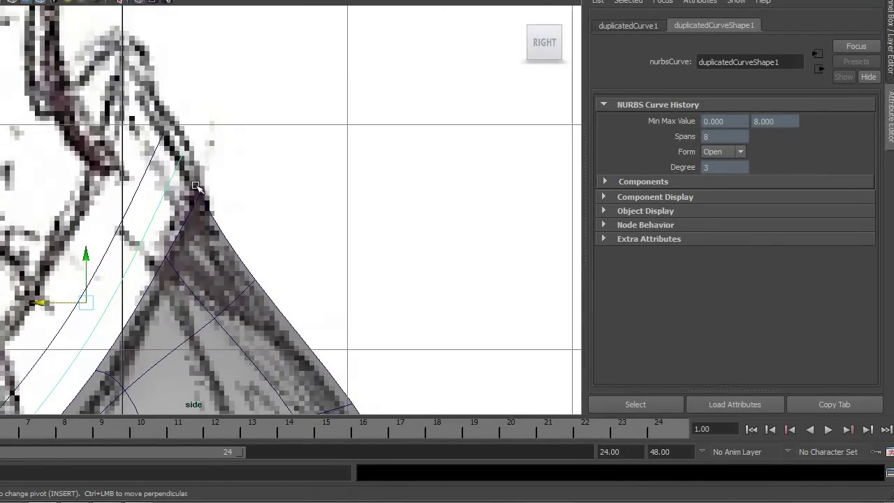
pyautogui.keyDown('alt'); pyautogui.moveTo(252, 245); pyautogui.dragTo(287, 143, button='middle'); pyautogui.keyUp('alt')
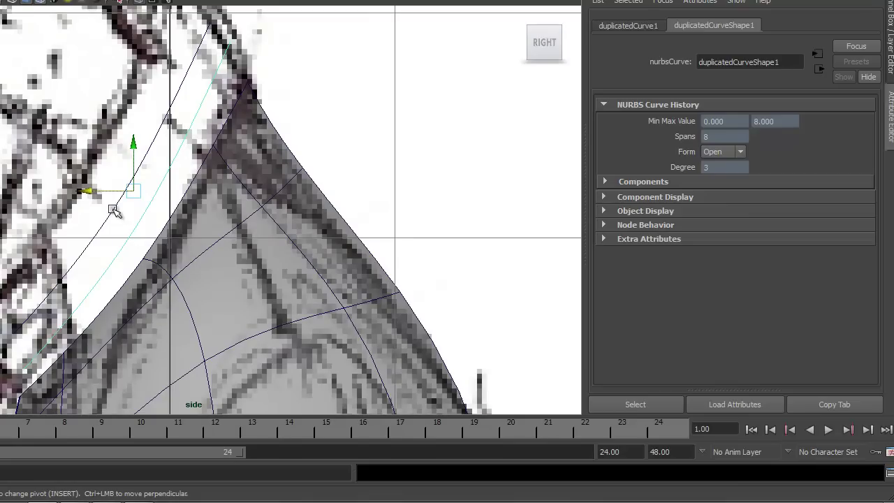
# Duplicate the upper neck curve again and position the third curve above and in front of it, following the side sketch.
pyautogui.hotkey('shift', 'd')
pyautogui.hotkey('ctrl', 'd')
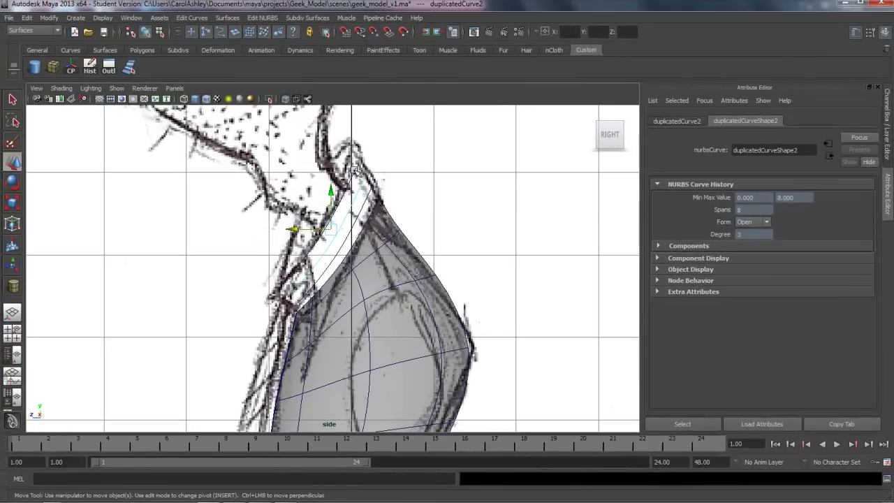
pyautogui.hotkey('shift', 'd')
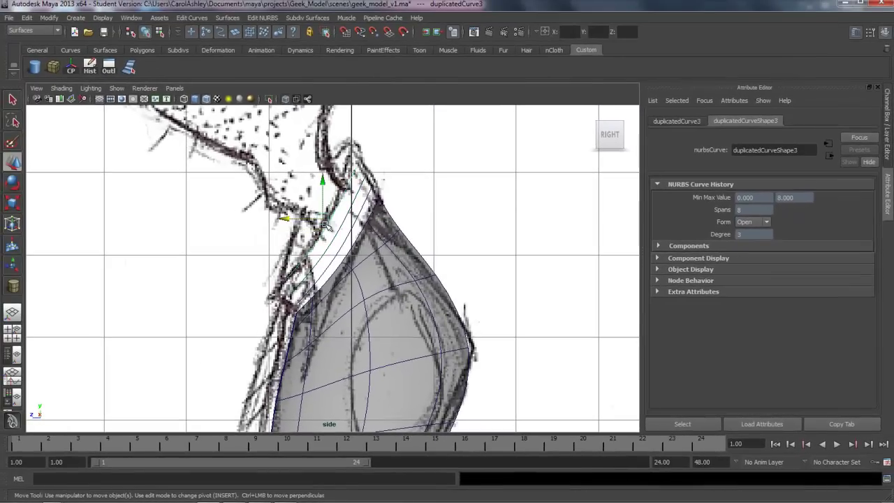
pyautogui.moveTo(294, 207); pyautogui.dragTo(292, 205)
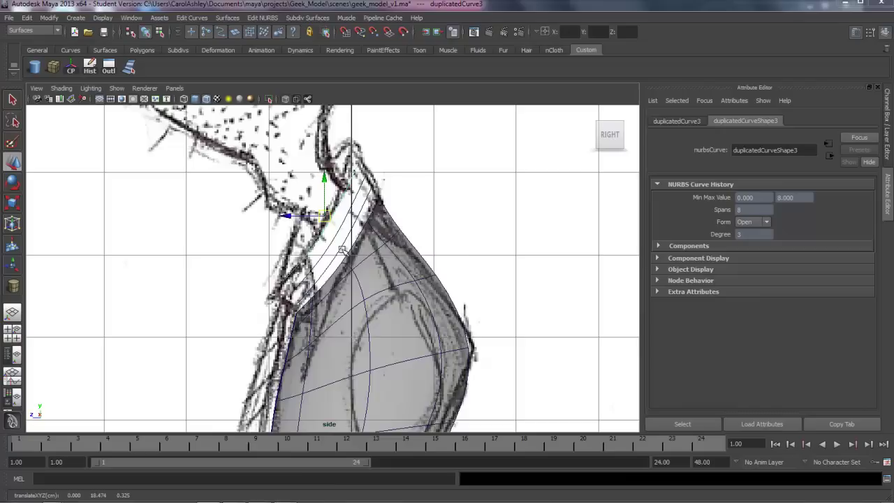
# Examine the three stacked neck curves from the front in perspective and against the sketch in the front view.
pyautogui.press('space')
pyautogui.press('space')
pyautogui.keyDown('alt'); pyautogui.moveTo(312, 278); pyautogui.dragTo(425, 299); pyautogui.keyUp('alt')
pyautogui.keyDown('alt'); pyautogui.moveTo(426, 299); pyautogui.dragTo(429, 231, button='middle'); pyautogui.keyUp('alt')
pyautogui.moveTo(311, 291)
pyautogui.keyDown('alt'); pyautogui.mouseDown(button='right')
pyautogui.moveTo(383, 289)
pyautogui.moveTo(328, 293)
pyautogui.mouseUp(button='right'); pyautogui.keyUp('alt')
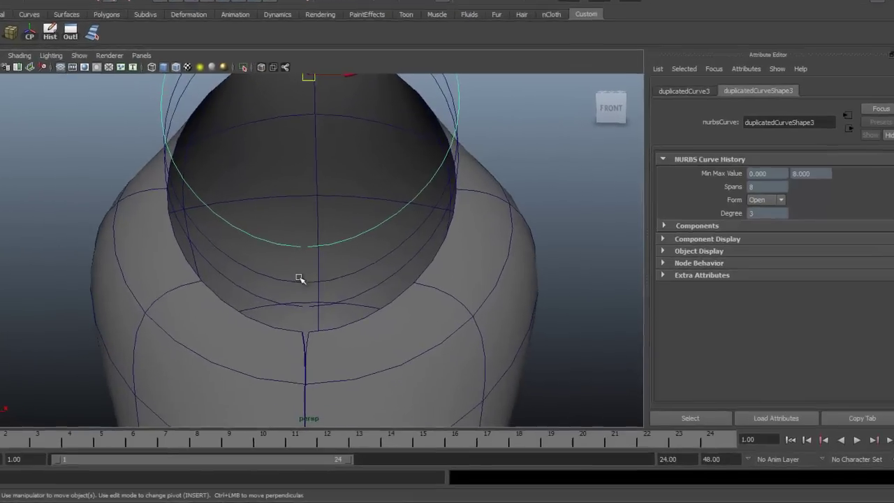
pyautogui.press('space')
pyautogui.press('space')
pyautogui.keyDown('alt'); pyautogui.moveTo(155, 358); pyautogui.dragTo(505, 285, button='right'); pyautogui.keyUp('alt')
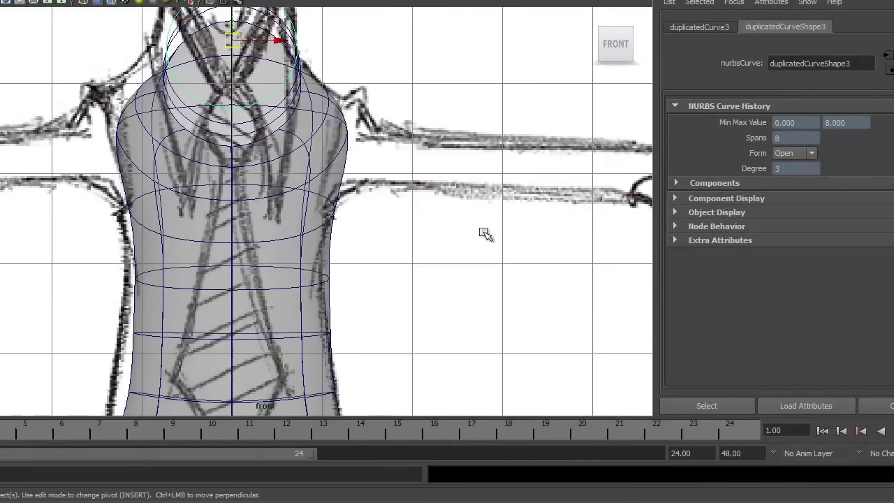
# Spread the two front end control vertices of the topmost neck curve apart along X to widen its front opening.
pyautogui.keyDown('alt'); pyautogui.moveTo(227, 92); pyautogui.dragTo(227, 203, button='middle'); pyautogui.keyUp('alt')
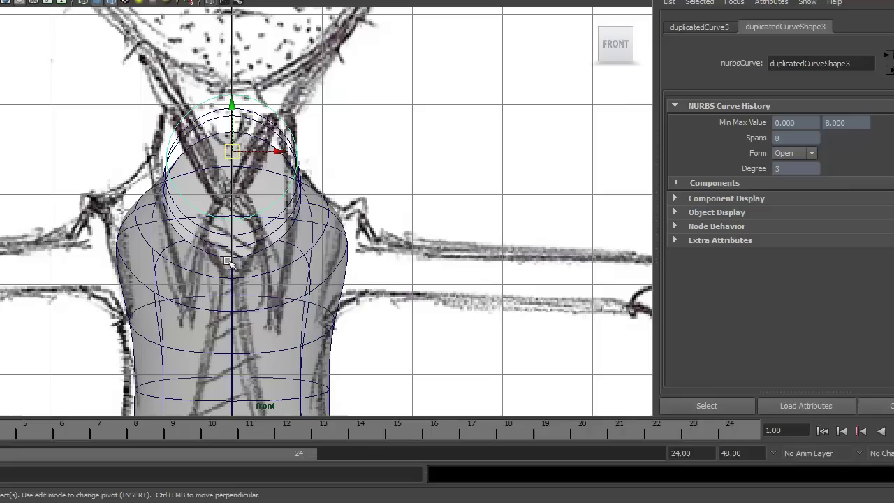
pyautogui.press('space')
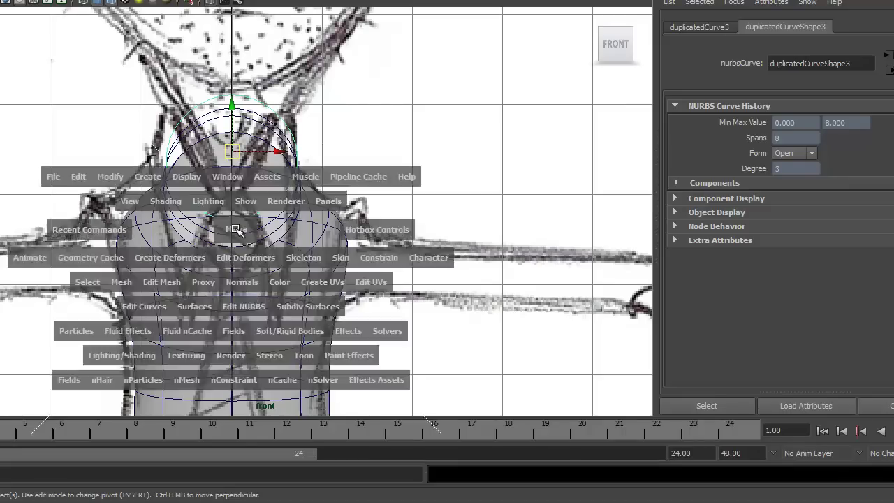
pyautogui.press('space')
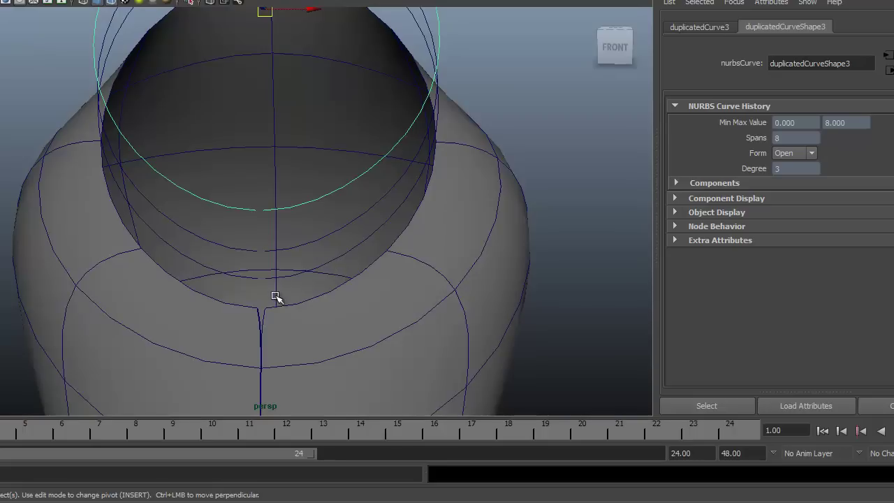
pyautogui.keyDown('alt'); pyautogui.moveTo(275, 295); pyautogui.dragTo(296, 215); pyautogui.keyUp('alt')
pyautogui.moveTo(287, 161); pyautogui.dragTo(223, 162, button='right')
pyautogui.click(285, 158)
pyautogui.moveTo(286, 157); pyautogui.dragTo(224, 159, button='right')
pyautogui.click(288, 158)
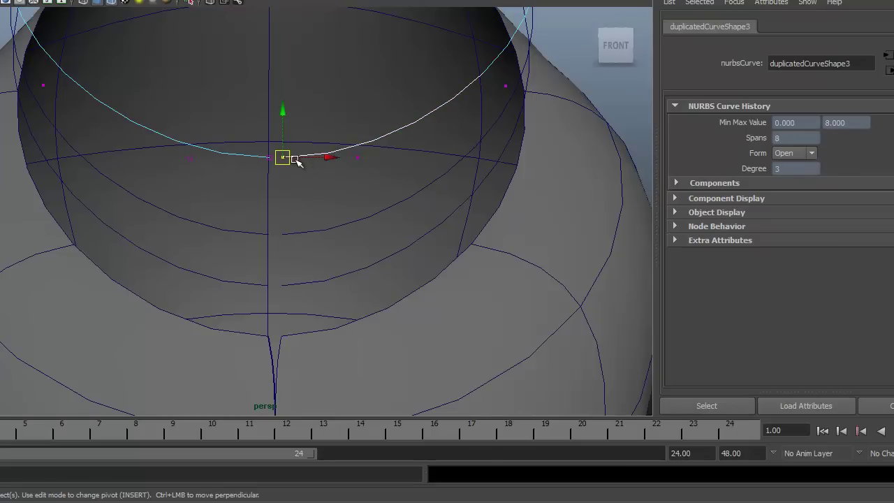
pyautogui.moveTo(334, 160); pyautogui.dragTo(302, 158)
pyautogui.click(269, 158)
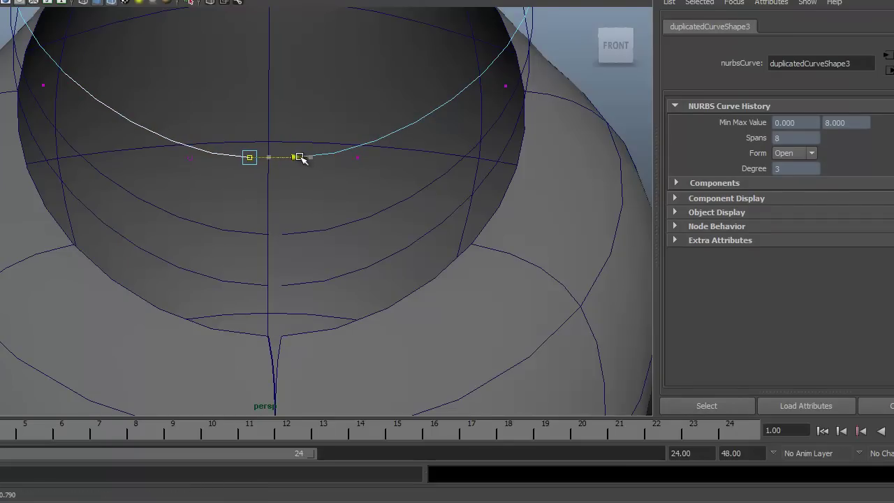
pyautogui.keyDown('alt'); pyautogui.moveTo(319, 189); pyautogui.dragTo(210, 170); pyautogui.keyUp('alt')
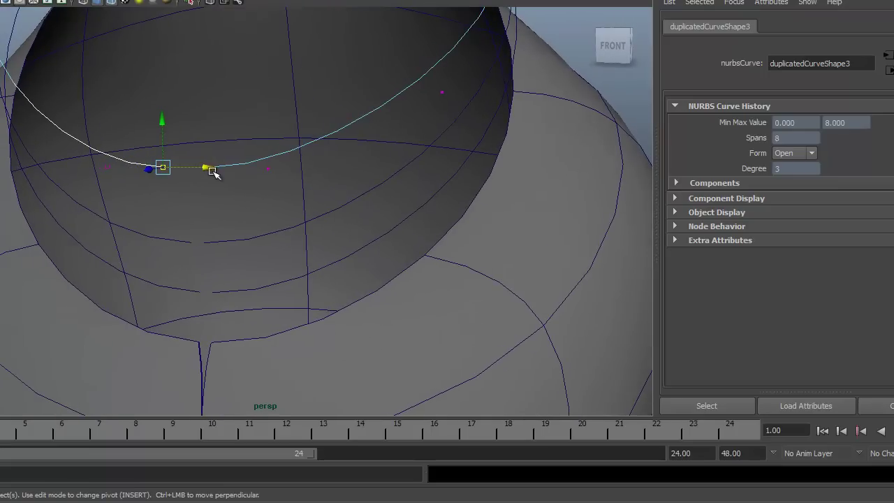
# Shift the front end control vertices of the neck curve below it along X to adjust its front gap.
pyautogui.click(209, 242)
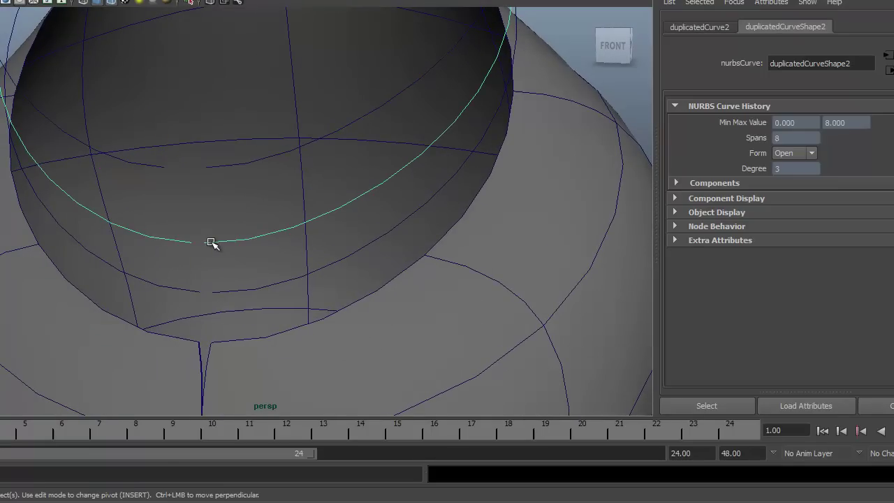
pyautogui.moveTo(212, 242); pyautogui.dragTo(140, 242, button='right')
pyautogui.click(204, 244)
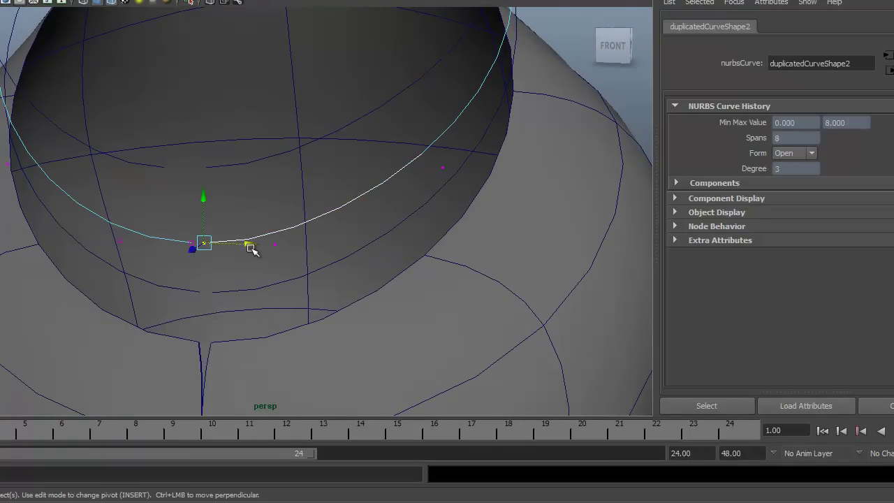
pyautogui.moveTo(250, 243); pyautogui.dragTo(203, 245)
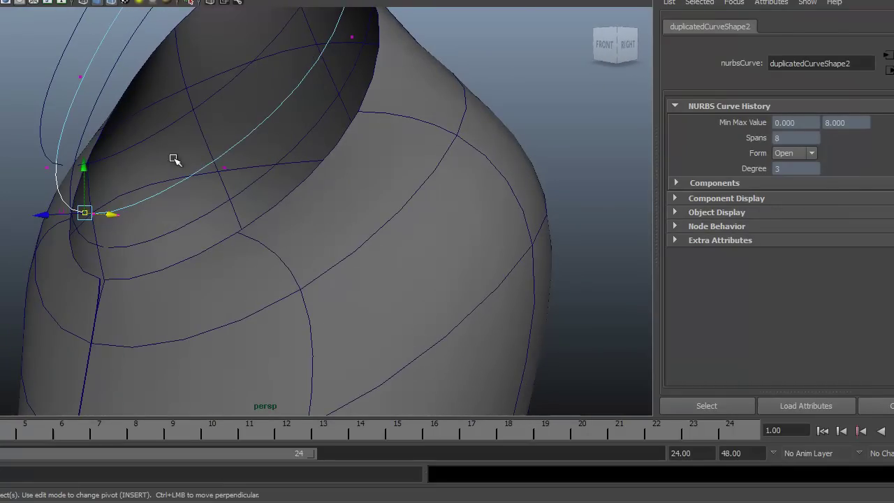
# Duplicate the topmost neck curve and lower the copy to just above the second curve.
pyautogui.keyDown('alt'); pyautogui.moveTo(175, 159); pyautogui.dragTo(349, 302); pyautogui.keyUp('alt')
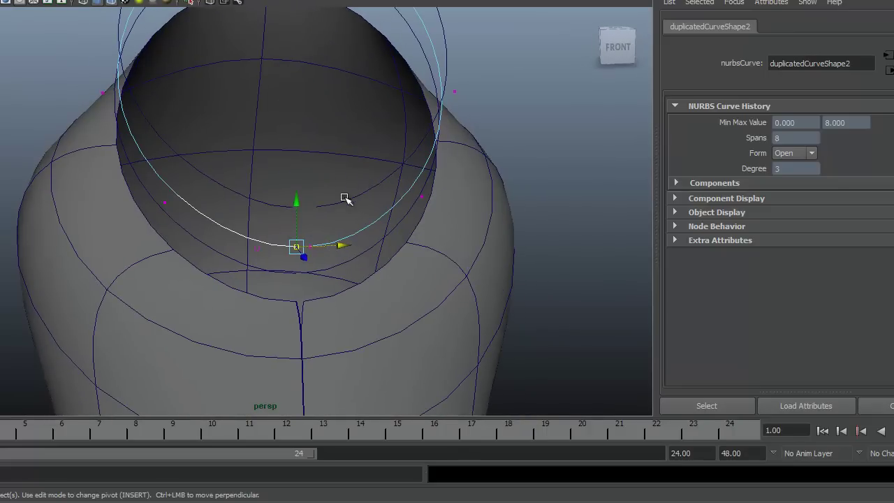
pyautogui.keyDown('alt'); pyautogui.moveTo(397, 347); pyautogui.dragTo(390, 327, button='middle'); pyautogui.keyUp('alt')
pyautogui.click(333, 182)
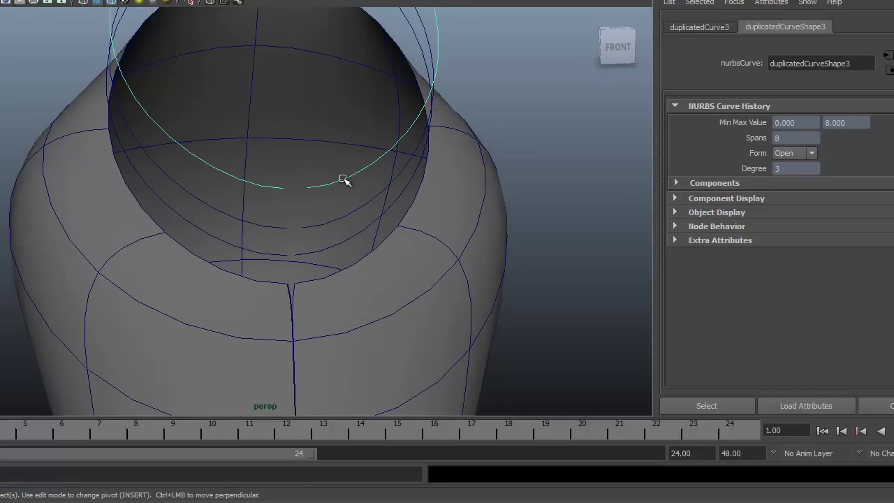
pyautogui.press('g')
pyautogui.keyDown('alt'); pyautogui.moveTo(466, 204); pyautogui.dragTo(323, 155, button='right'); pyautogui.keyUp('alt')
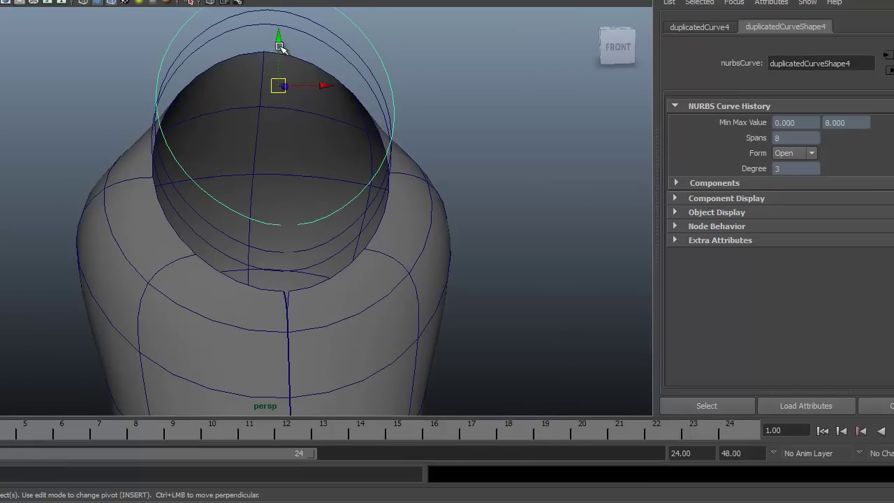
pyautogui.moveTo(280, 48); pyautogui.dragTo(279, 62)
pyautogui.press('d')
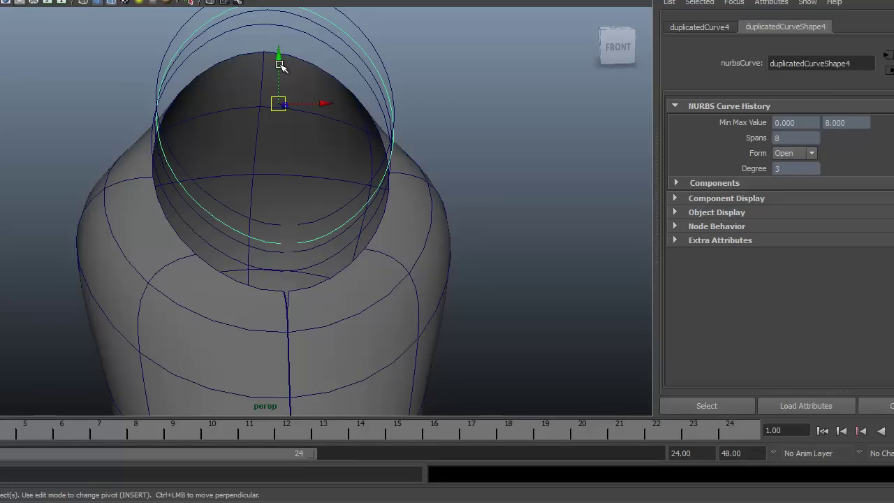
# Scale the fourth curve up slightly and fine-tune its height and depth so it sits just outside the stacked curves.
pyautogui.press('r')
pyautogui.moveTo(279, 100); pyautogui.dragTo(150, 200)
pyautogui.press('e')
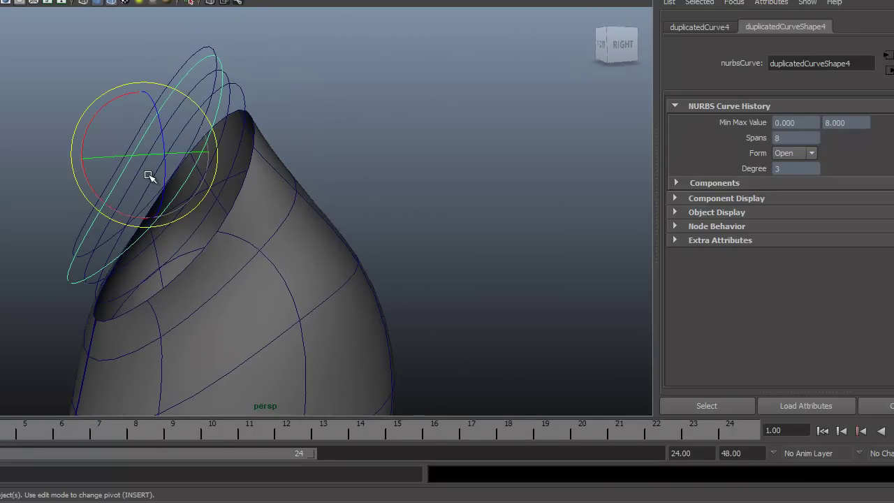
pyautogui.press('w')
pyautogui.moveTo(145, 114); pyautogui.dragTo(145, 111)
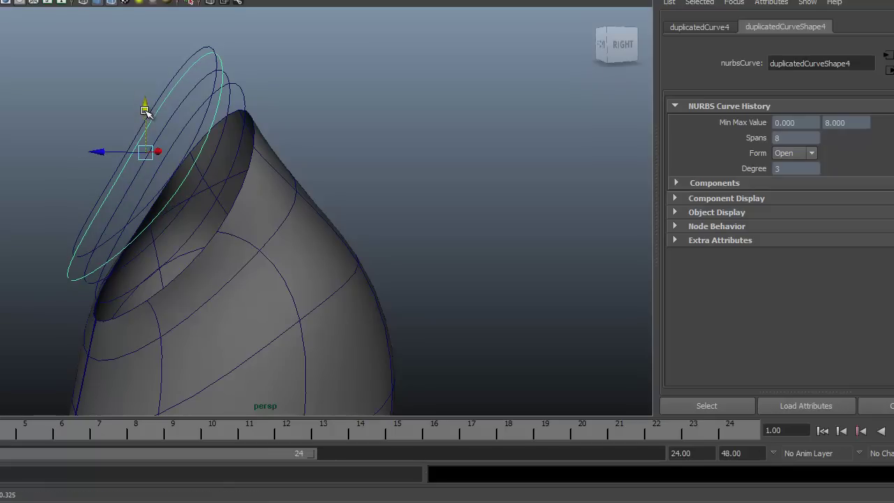
pyautogui.moveTo(109, 152); pyautogui.dragTo(110, 153)
pyautogui.keyDown('alt'); pyautogui.moveTo(129, 238); pyautogui.dragTo(236, 239); pyautogui.keyUp('alt')
pyautogui.keyDown('alt'); pyautogui.moveTo(217, 277); pyautogui.dragTo(284, 289, button='right'); pyautogui.keyUp('alt')
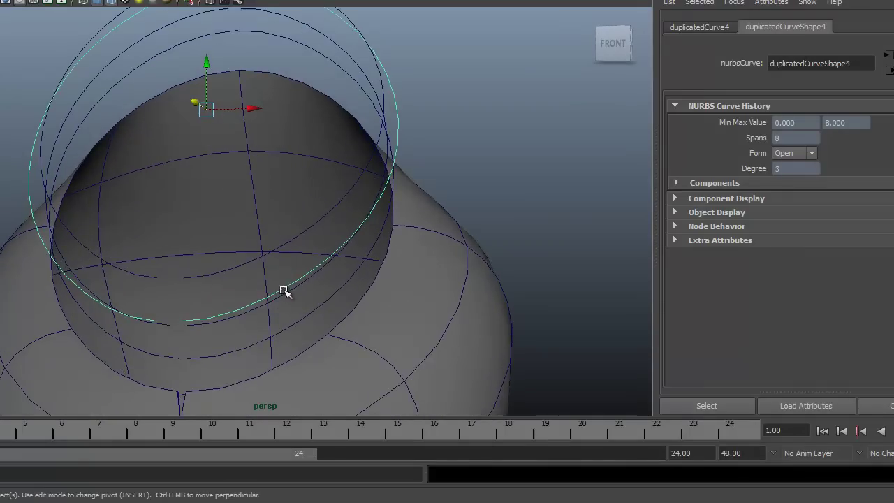
pyautogui.keyDown('alt'); pyautogui.moveTo(283, 289); pyautogui.dragTo(334, 217, button='middle'); pyautogui.keyUp('alt')
# Move the fourth curve's front end control vertices apart along X, following the collar opening in the front sketch.
pyautogui.moveTo(269, 208); pyautogui.dragTo(260, 213, button='right')
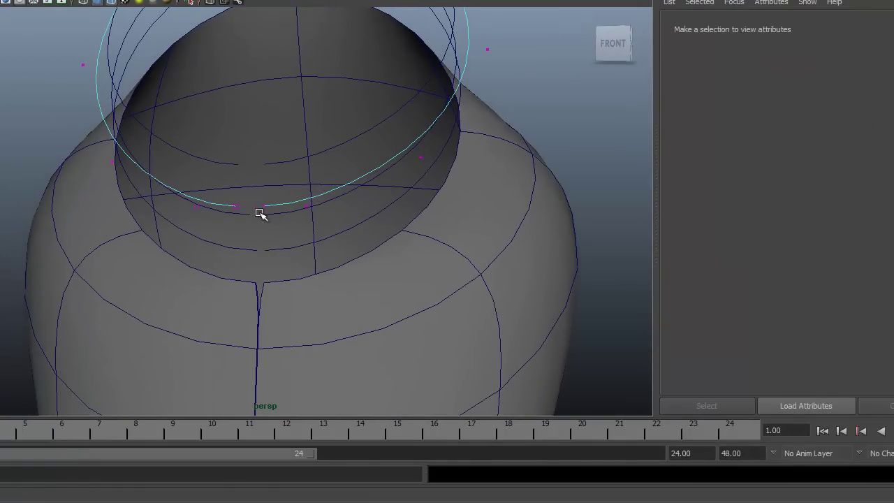
pyautogui.click(266, 205)
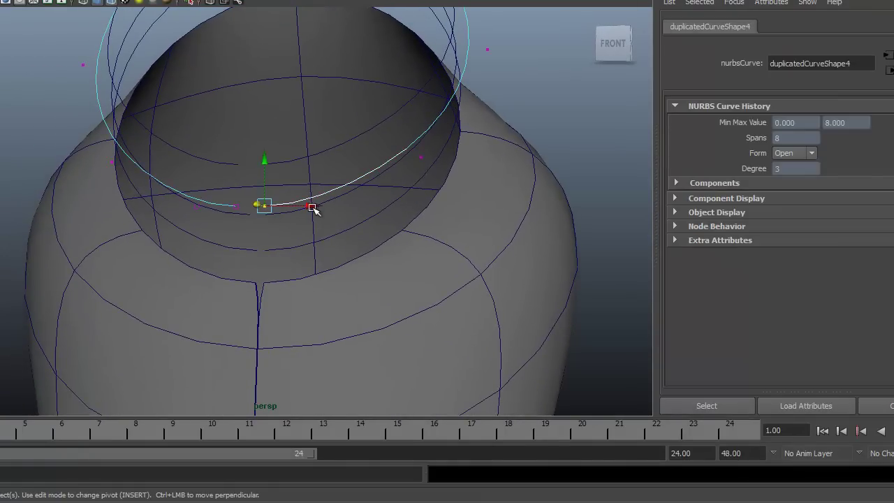
pyautogui.press('space')
pyautogui.press('space')
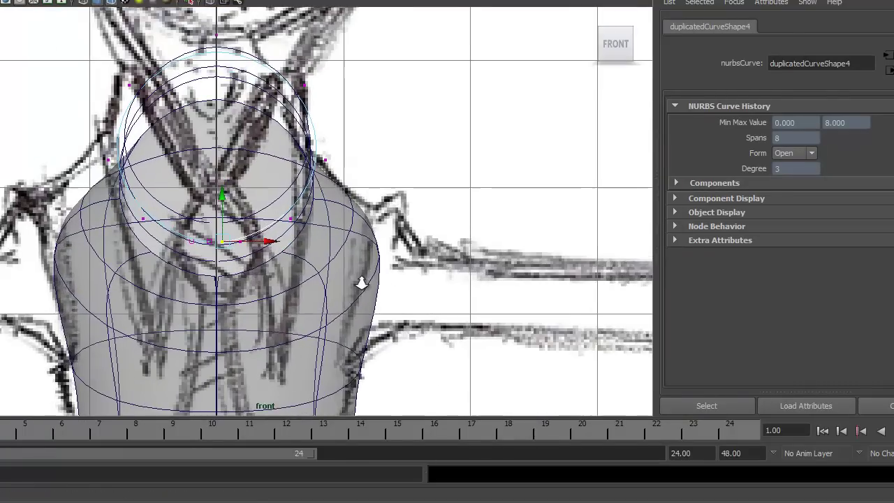
pyautogui.moveTo(273, 243); pyautogui.dragTo(220, 249)
pyautogui.scroll(2, 286, 272)
pyautogui.scroll(5, 409, 259)
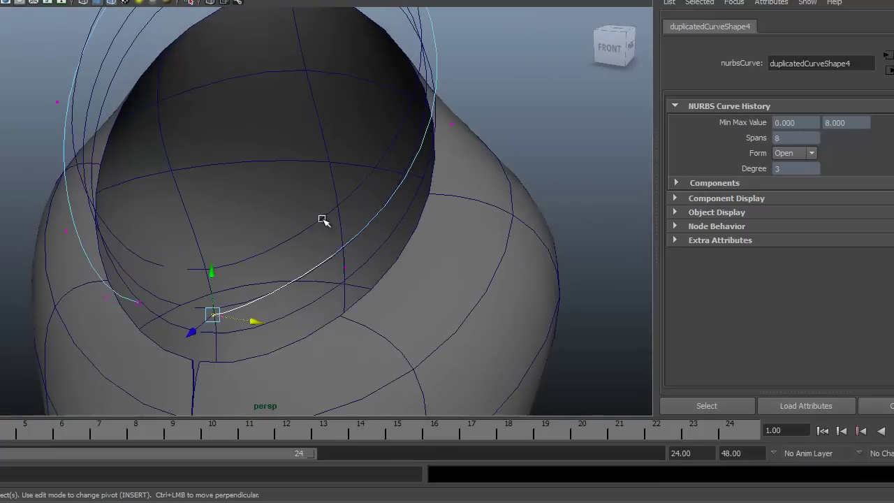
# Adjust the depth of the fourth curve's front end control vertices along Z.
pyautogui.keyDown('alt'); pyautogui.moveTo(322, 220); pyautogui.dragTo(354, 323); pyautogui.keyUp('alt')
pyautogui.click(350, 282)
pyautogui.click(450, 282)
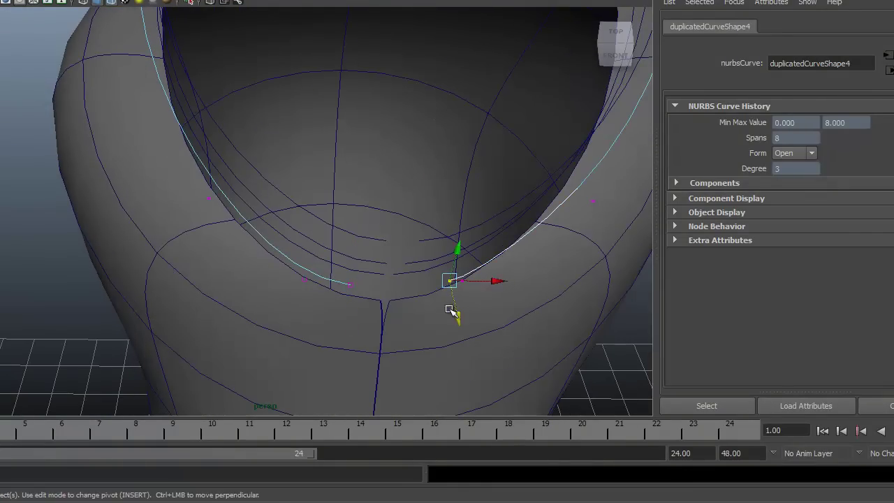
pyautogui.moveTo(451, 310); pyautogui.dragTo(462, 325)
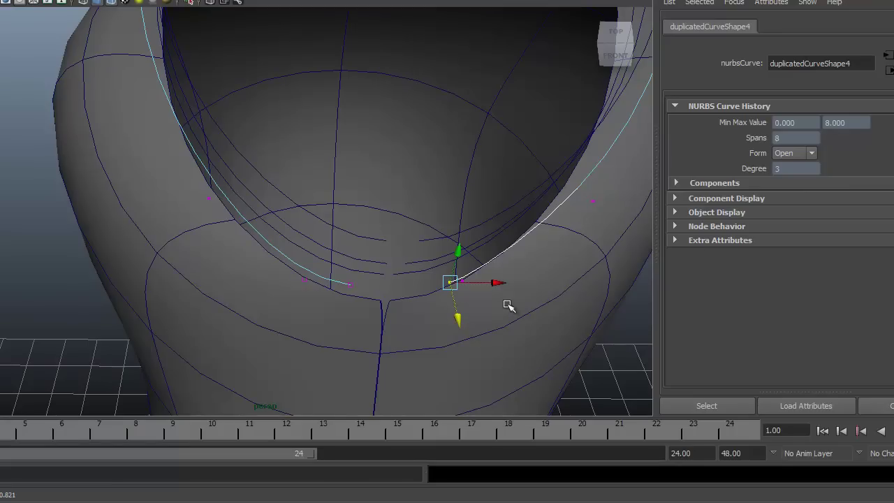
# Duplicate the fourth curve as a whole object and lower the copy towards the torso's neckline.
pyautogui.click(467, 281)
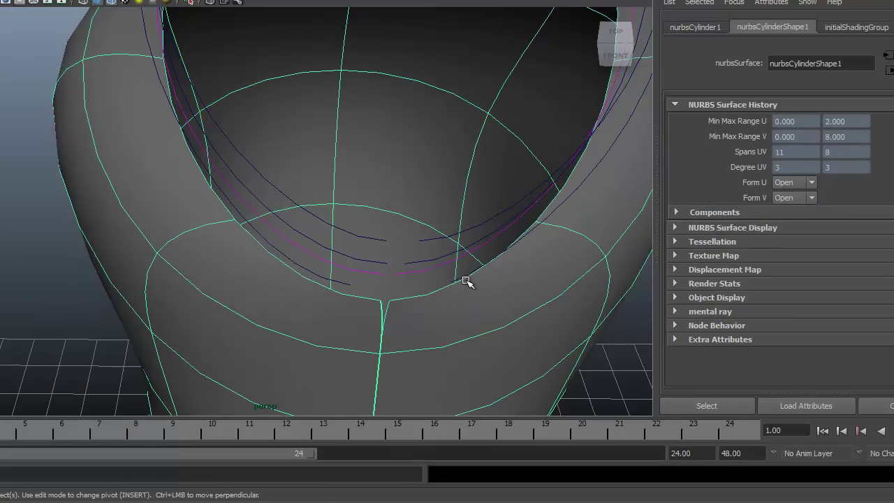
pyautogui.click(424, 271)
pyautogui.keyDown('alt'); pyautogui.moveTo(425, 273); pyautogui.dragTo(191, 152); pyautogui.keyUp('alt')
pyautogui.click(151, 173)
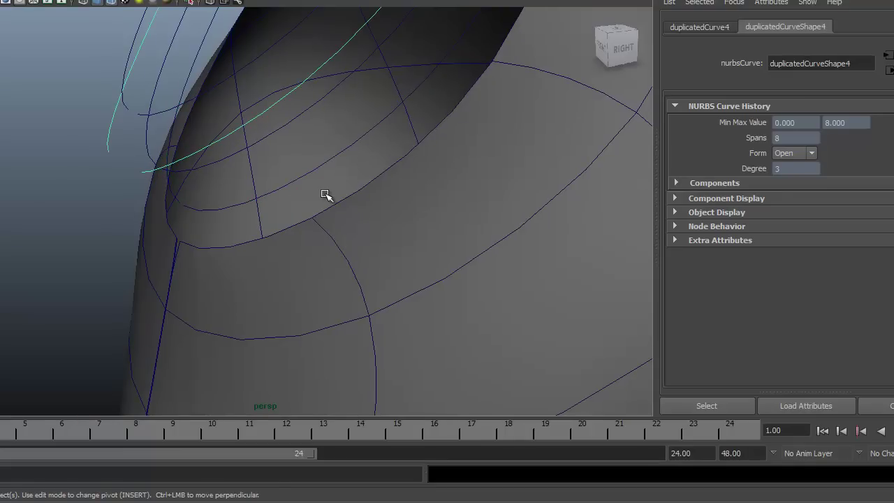
pyautogui.hotkey('ctrl', 'd')
pyautogui.keyDown('alt'); pyautogui.moveTo(470, 198); pyautogui.dragTo(305, 195, button='right'); pyautogui.keyUp('alt')
pyautogui.keyDown('alt'); pyautogui.moveTo(306, 195); pyautogui.dragTo(307, 278, button='middle'); pyautogui.keyUp('alt')
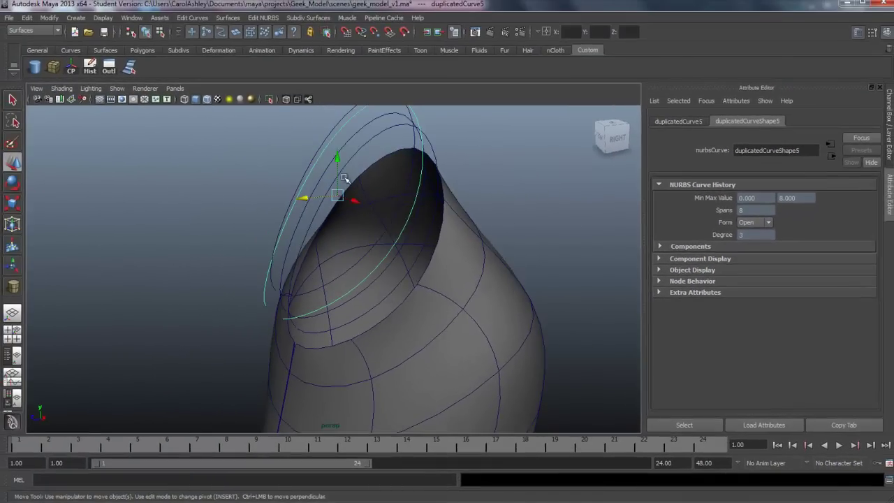
pyautogui.moveTo(337, 158); pyautogui.dragTo(503, 232)
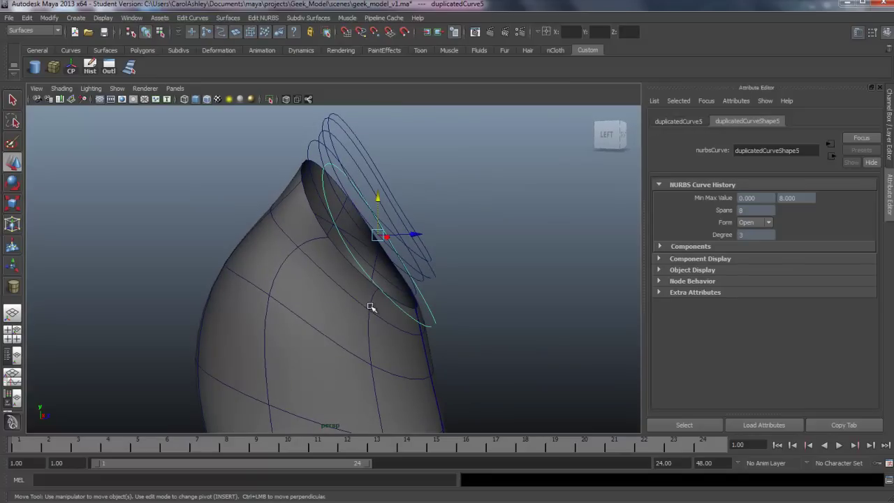
# Scale the fifth curve uniformly to about 1.17 and move it back and down around the torso's neckline.
pyautogui.keyDown('alt'); pyautogui.moveTo(385, 318); pyautogui.dragTo(383, 285); pyautogui.keyUp('alt')
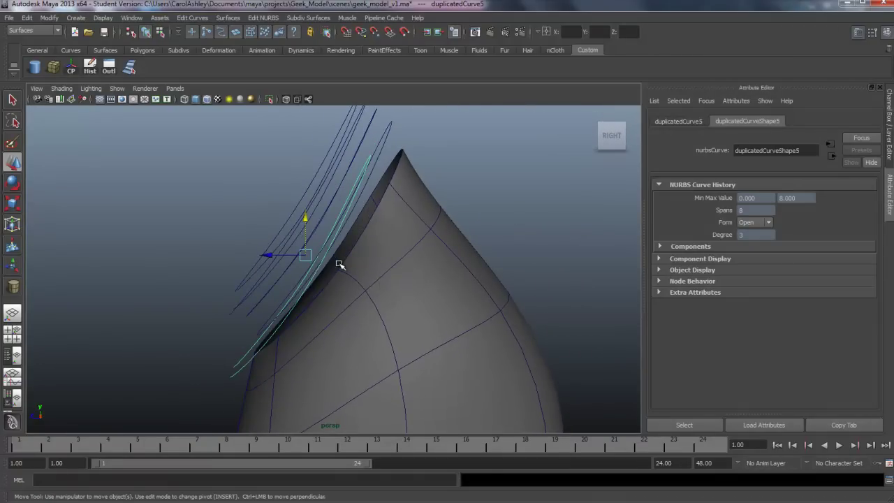
pyautogui.press('r')
pyautogui.moveTo(307, 257); pyautogui.dragTo(319, 253)
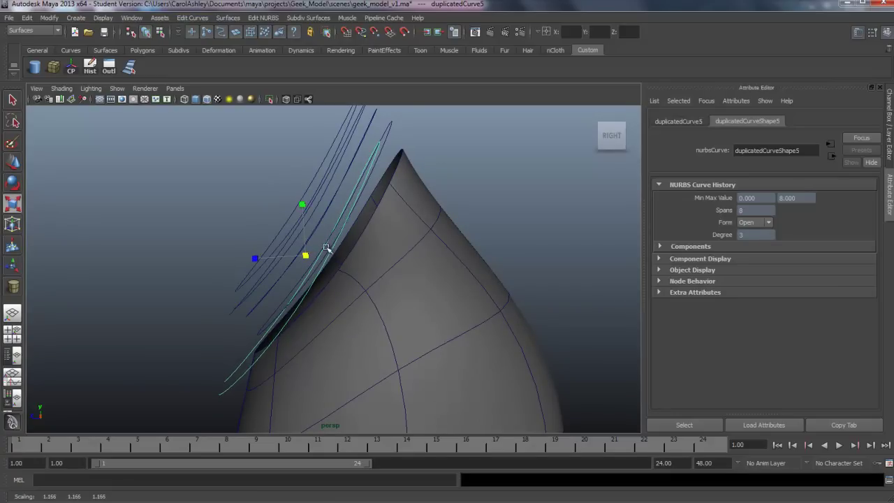
pyautogui.press('w')
pyautogui.moveTo(307, 255); pyautogui.dragTo(337, 261)
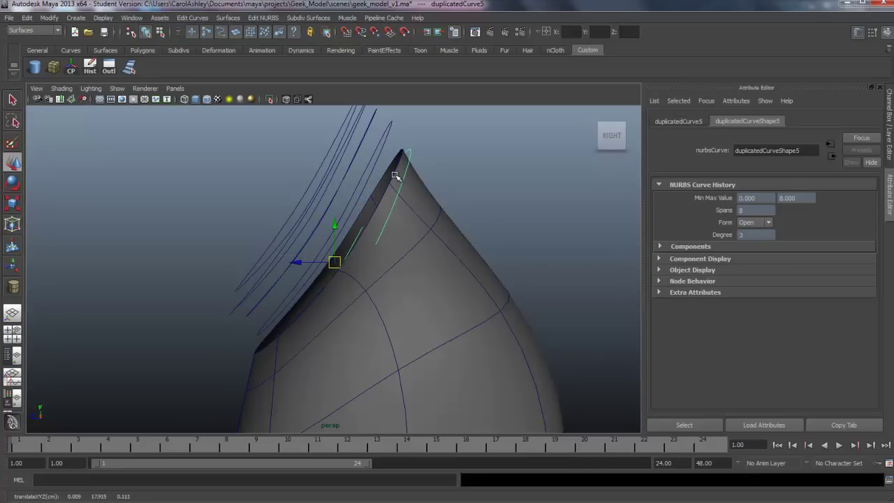
# Rotate the fifth curve slightly about X and widen it along X to a scale of about 1.25.
pyautogui.keyDown('alt'); pyautogui.moveTo(323, 295); pyautogui.dragTo(340, 298); pyautogui.keyUp('alt')
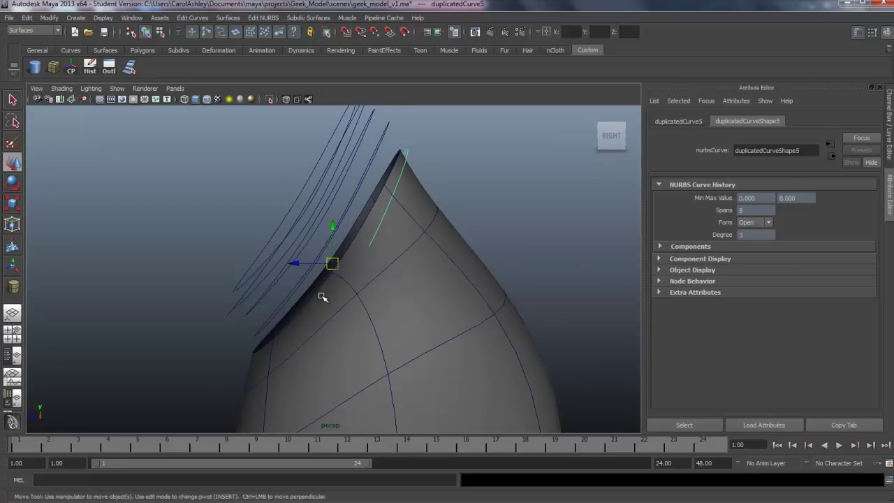
pyautogui.press('e')
pyautogui.moveTo(321, 218); pyautogui.dragTo(324, 216)
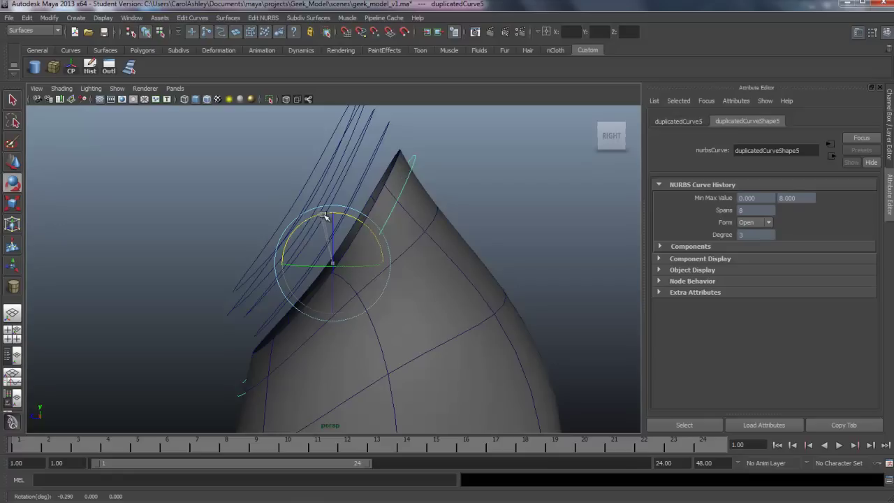
pyautogui.keyDown('alt'); pyautogui.moveTo(296, 297); pyautogui.dragTo(413, 301); pyautogui.keyUp('alt')
pyautogui.press('r')
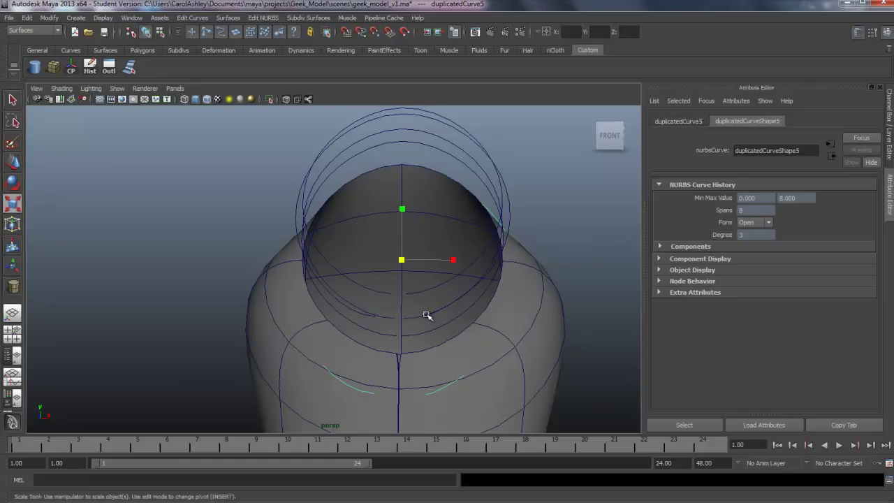
pyautogui.moveTo(451, 261); pyautogui.dragTo(457, 262)
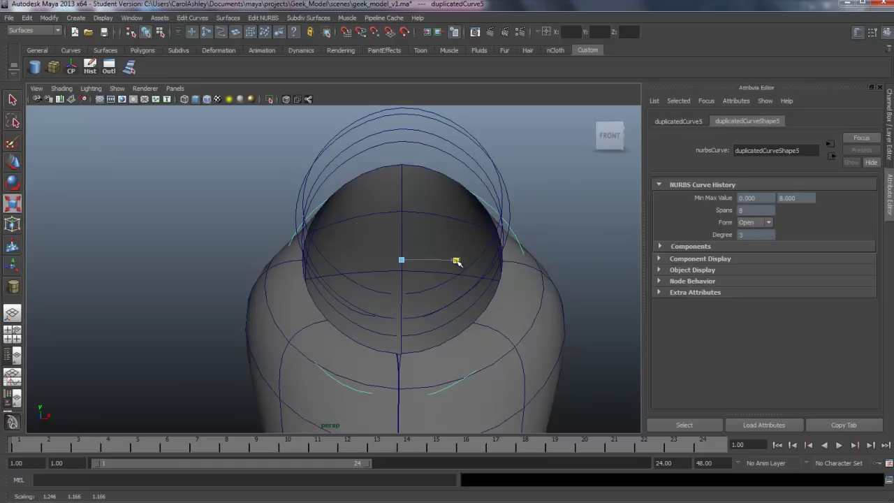
pyautogui.keyDown('alt'); pyautogui.moveTo(456, 305); pyautogui.dragTo(426, 310); pyautogui.keyUp('alt')
# Adjust the fifth curve's height and depth so it wraps just outside the torso's neckline in the side view.
pyautogui.press('e')
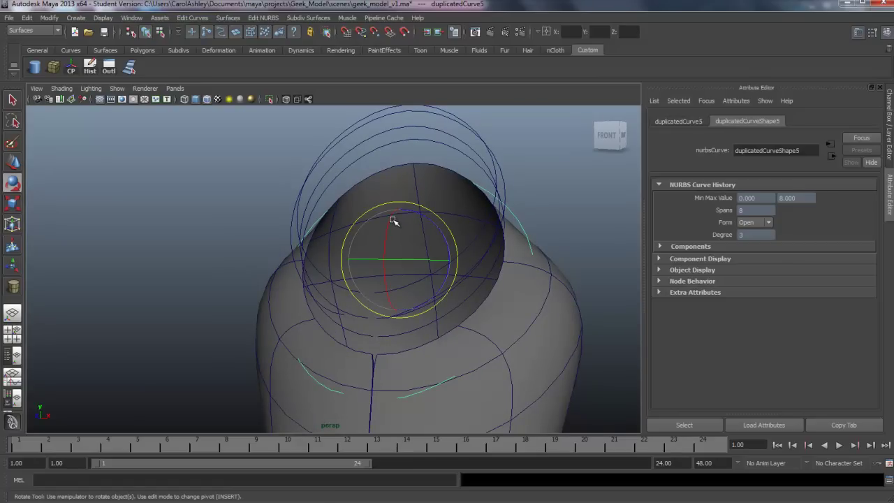
pyautogui.press('w')
pyautogui.moveTo(399, 220); pyautogui.dragTo(398, 208)
pyautogui.keyDown('alt'); pyautogui.moveTo(420, 258); pyautogui.dragTo(381, 272); pyautogui.keyUp('alt')
pyautogui.moveTo(333, 257); pyautogui.dragTo(331, 264)
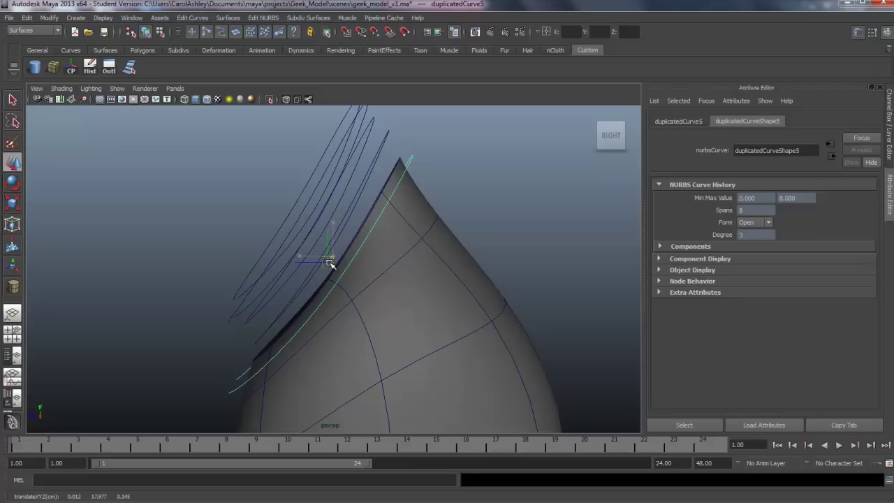
# Nudge the fifth curve slightly lower in the side view and pull its two front end control vertices down the chest.
pyautogui.moveTo(329, 228); pyautogui.dragTo(329, 230)
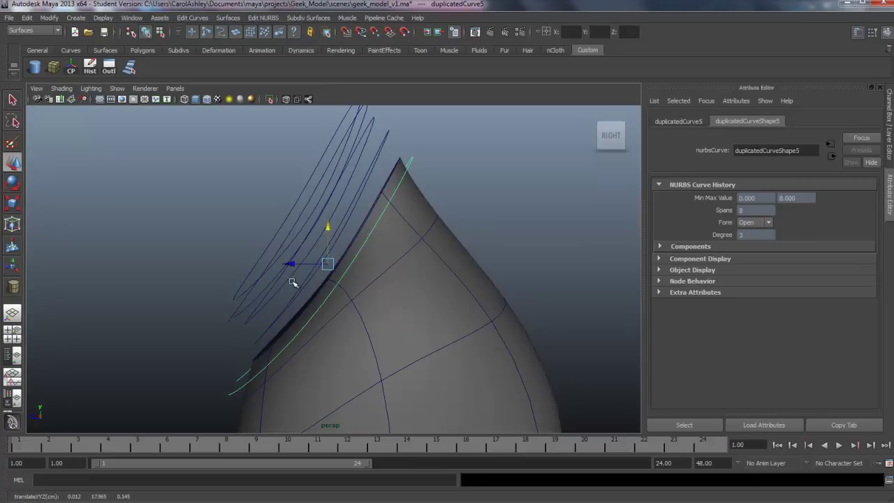
pyautogui.moveTo(291, 266); pyautogui.dragTo(292, 265)
pyautogui.keyDown('alt'); pyautogui.moveTo(407, 171); pyautogui.dragTo(533, 266); pyautogui.keyUp('alt')
pyautogui.keyDown('alt'); pyautogui.moveTo(421, 331); pyautogui.dragTo(395, 341); pyautogui.keyUp('alt')
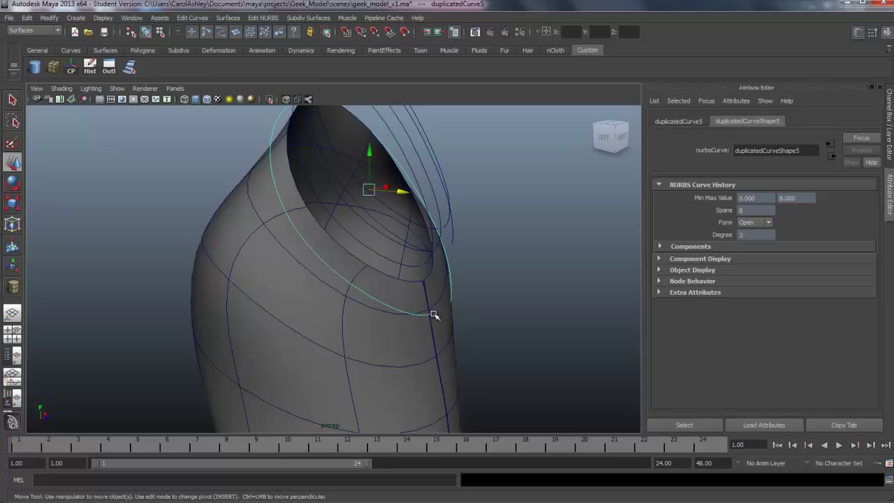
pyautogui.moveTo(427, 316); pyautogui.dragTo(381, 314, button='right')
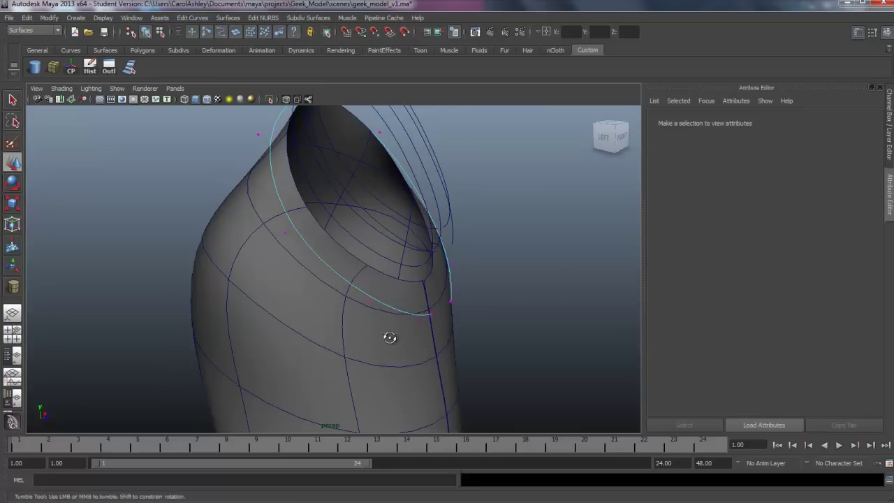
pyautogui.keyDown('alt'); pyautogui.moveTo(389, 340); pyautogui.dragTo(345, 306); pyautogui.keyUp('alt')
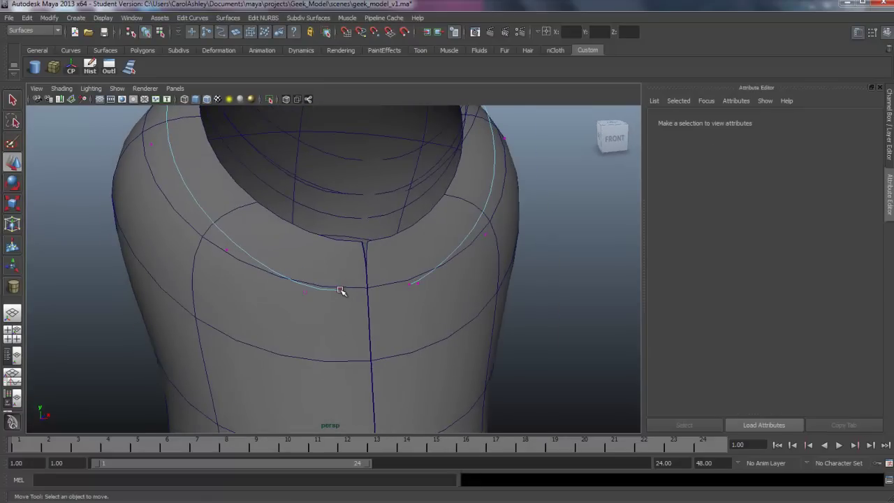
pyautogui.click(340, 290)
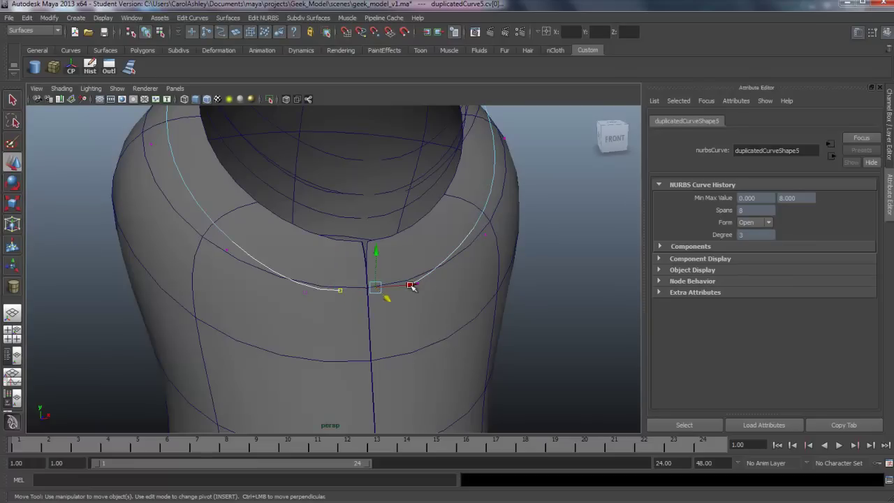
pyautogui.moveTo(378, 255); pyautogui.dragTo(382, 281)
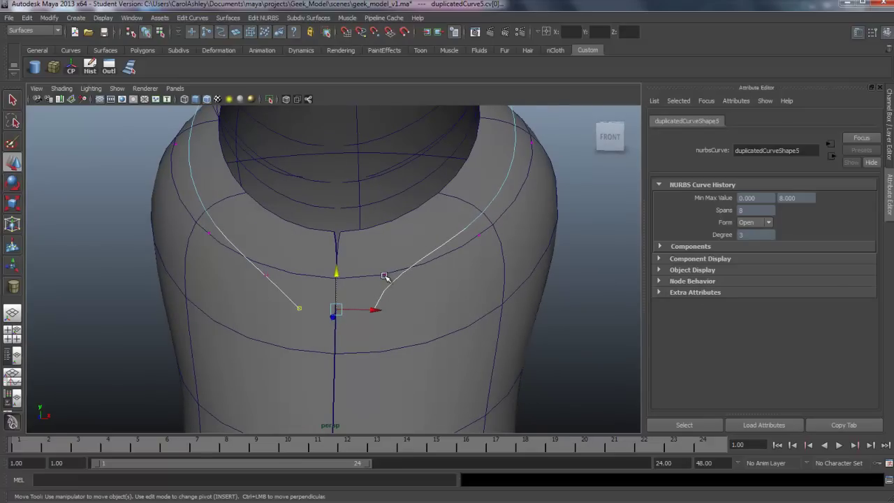
# Lower the second control vertex from each front end of the fifth curve and scale the four front vertices slightly along X.
pyautogui.keyDown('shift'); pyautogui.click(268, 274); pyautogui.keyUp('shift')
pyautogui.moveTo(325, 242)
pyautogui.mouseDown()
pyautogui.moveTo(326, 257)
pyautogui.moveTo(326, 248)
pyautogui.mouseUp()
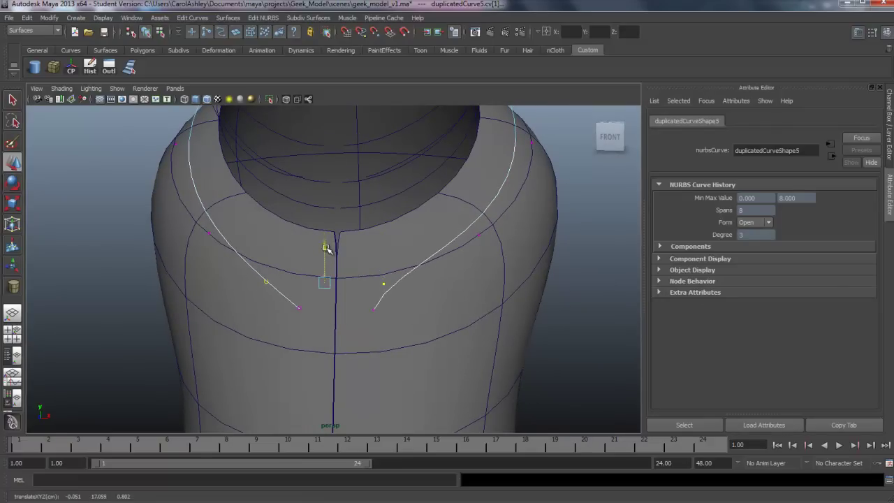
pyautogui.keyDown('alt'); pyautogui.moveTo(360, 285); pyautogui.dragTo(377, 306); pyautogui.keyUp('alt')
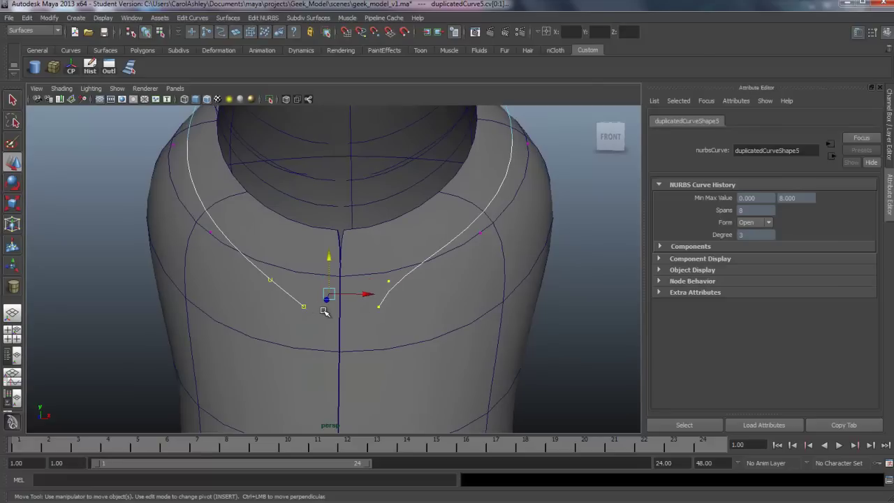
pyautogui.press('r')
pyautogui.moveTo(281, 294); pyautogui.dragTo(296, 325)
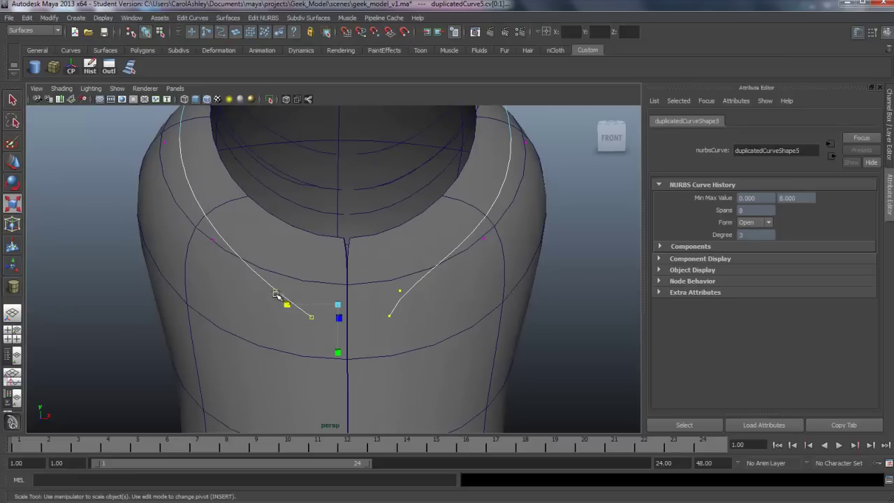
# Move the fifth curve's second control vertex on one front side inward along X to even out both ends, then return to object mode.
pyautogui.press('w')
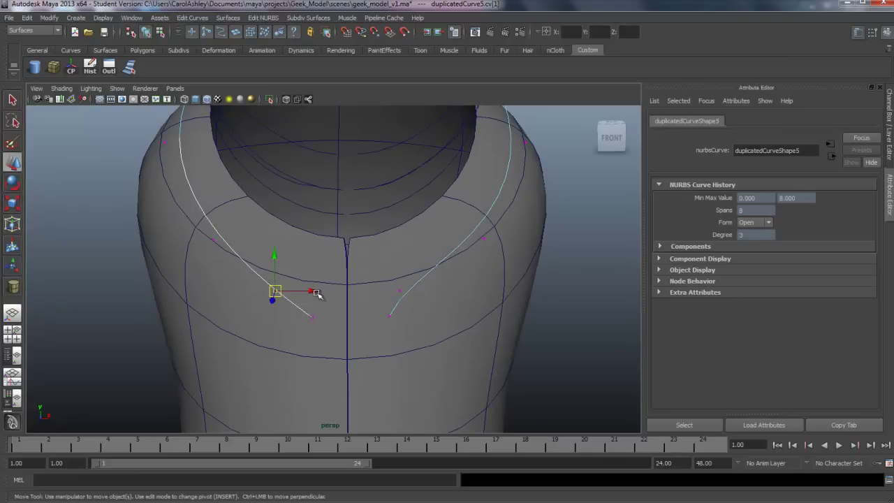
pyautogui.click(327, 291)
pyautogui.keyDown('alt'); pyautogui.moveTo(393, 327); pyautogui.dragTo(379, 130); pyautogui.keyUp('alt')
pyautogui.keyDown('alt'); pyautogui.moveTo(436, 328); pyautogui.dragTo(470, 335, button='right'); pyautogui.keyUp('alt')
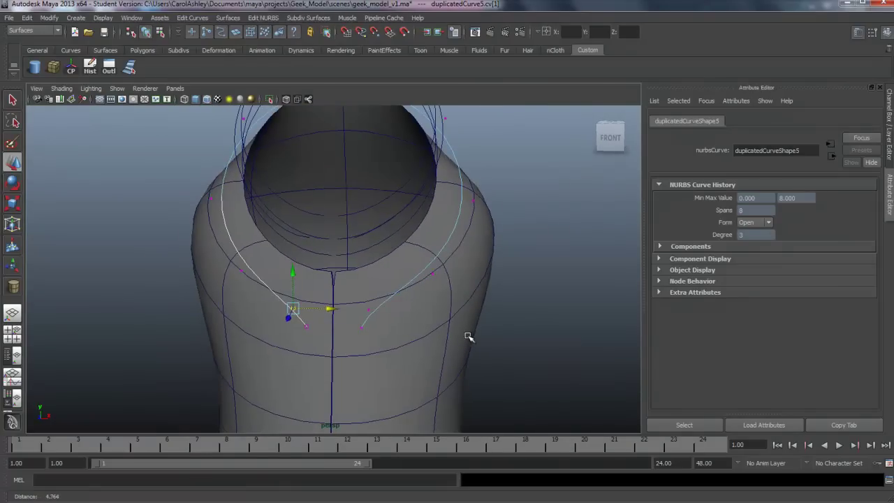
pyautogui.keyDown('alt'); pyautogui.moveTo(417, 323); pyautogui.dragTo(395, 363); pyautogui.keyUp('alt')
pyautogui.keyDown('alt'); pyautogui.moveTo(395, 363); pyautogui.dragTo(415, 358, button='middle'); pyautogui.keyUp('alt')
pyautogui.keyDown('alt'); pyautogui.moveTo(449, 356); pyautogui.dragTo(422, 347, button='right'); pyautogui.keyUp('alt')
pyautogui.keyDown('alt'); pyautogui.moveTo(422, 346); pyautogui.dragTo(425, 356, button='middle'); pyautogui.keyUp('alt')
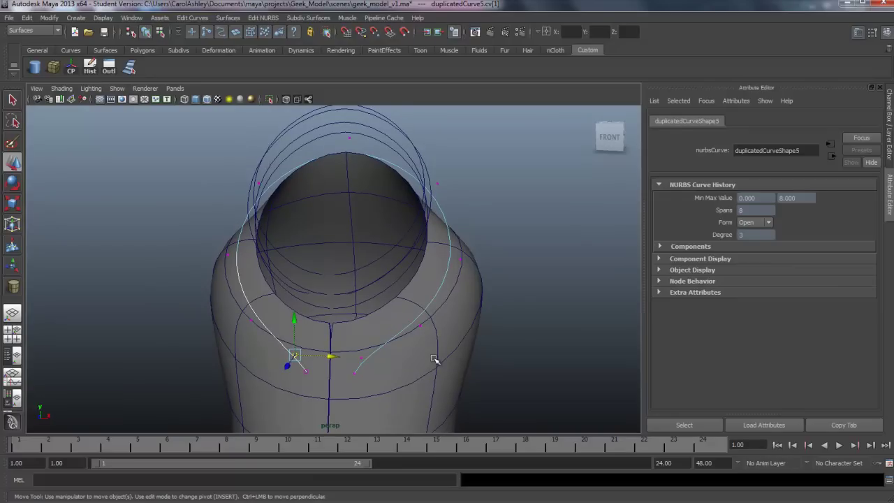
pyautogui.moveTo(397, 327); pyautogui.dragTo(443, 313, button='right')
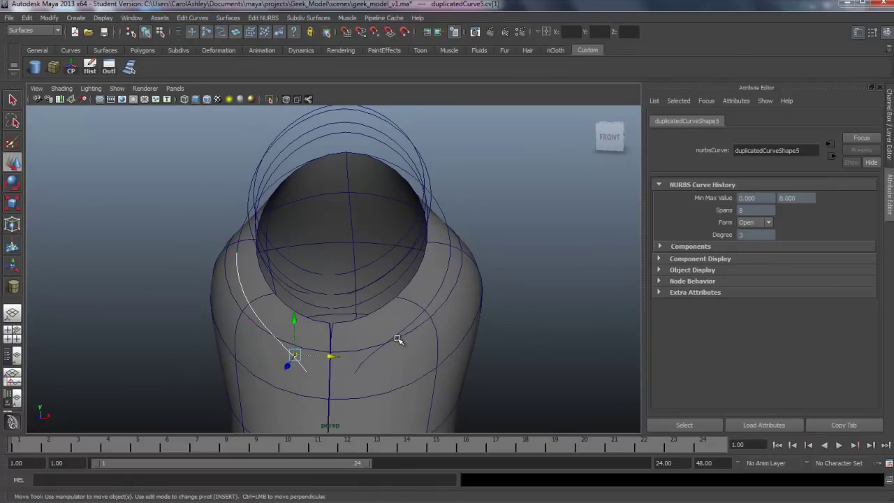
pyautogui.keyDown('alt'); pyautogui.moveTo(399, 340); pyautogui.dragTo(328, 353); pyautogui.keyUp('alt')
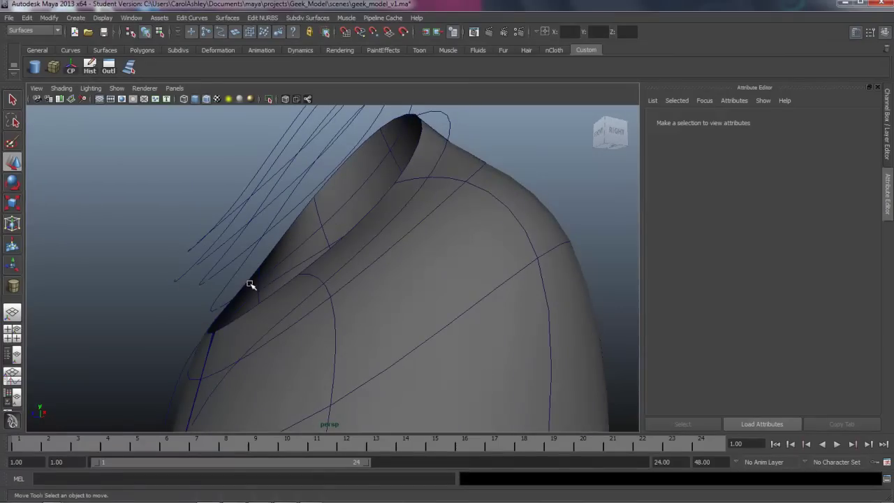
pyautogui.moveTo(369, 304)
pyautogui.keyDown('alt'); pyautogui.mouseDown()
pyautogui.moveTo(371, 293)
pyautogui.moveTo(272, 295)
pyautogui.moveTo(412, 313)
pyautogui.moveTo(319, 305)
pyautogui.moveTo(361, 317)
pyautogui.mouseUp(); pyautogui.keyUp('alt')
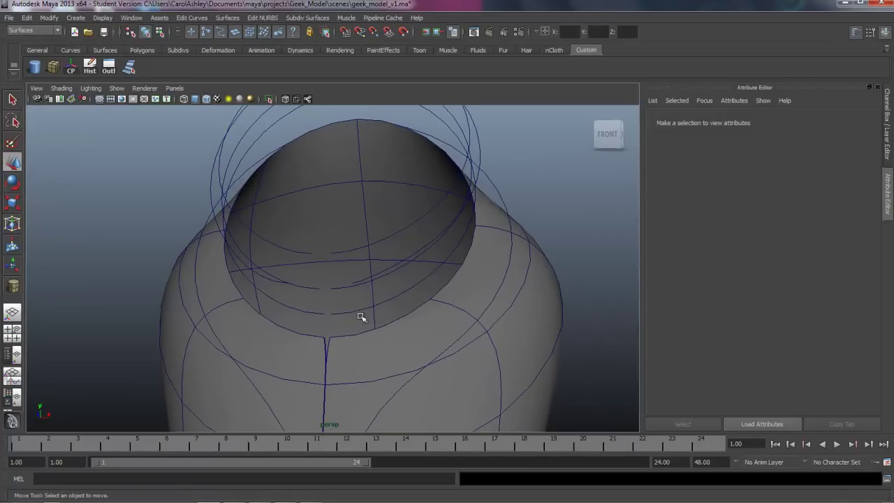
pyautogui.moveTo(396, 339); pyautogui.dragTo(394, 292, button='right')
pyautogui.click(384, 330)
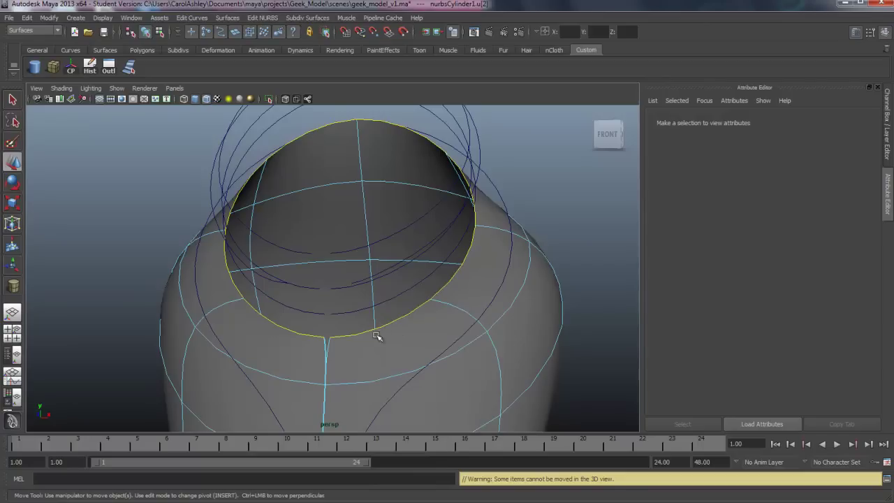
pyautogui.scroll(-5, 447, 325)
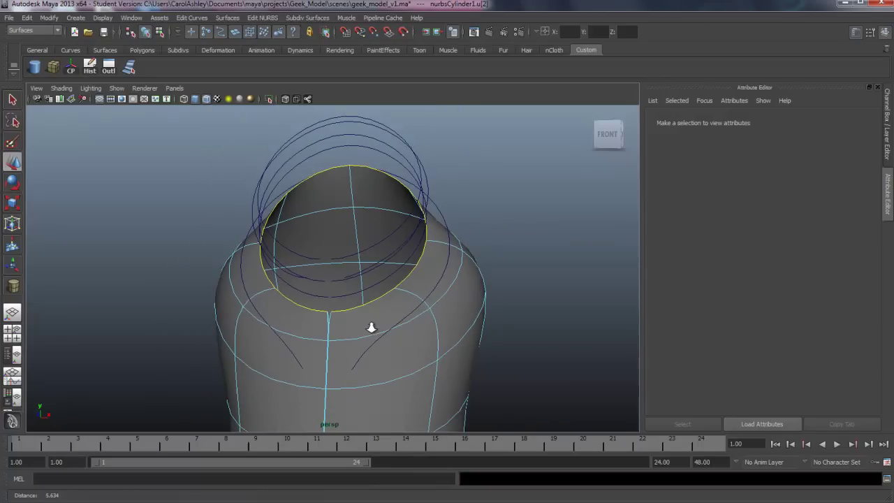
pyautogui.moveTo(405, 312); pyautogui.dragTo(443, 301, button='right')
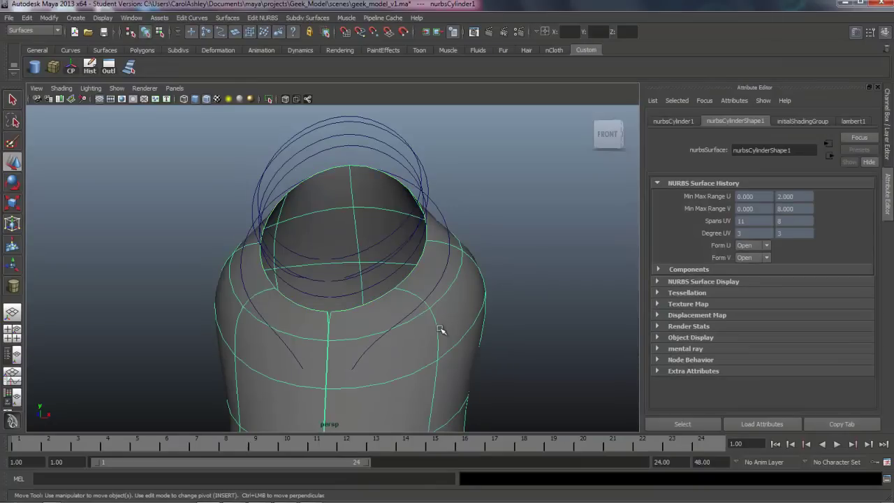
pyautogui.moveTo(509, 347); pyautogui.dragTo(348, 255)
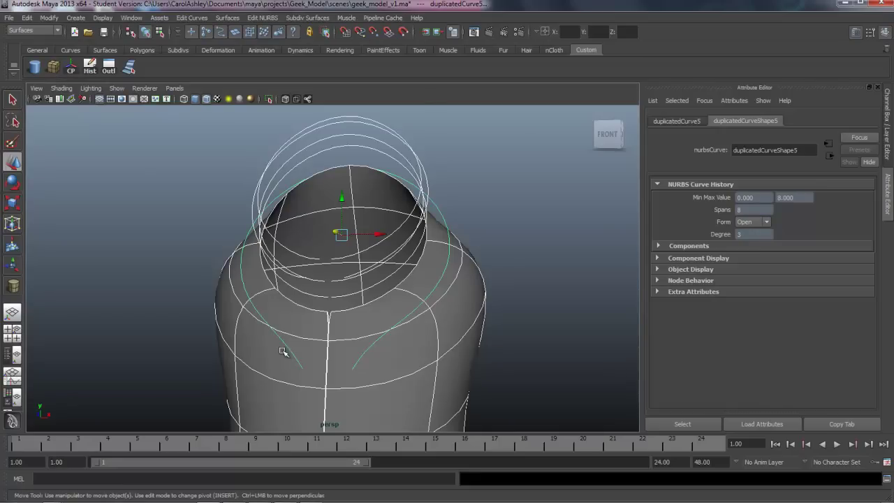
pyautogui.scroll(4, 284, 345)
pyautogui.scroll(3, 342, 346)
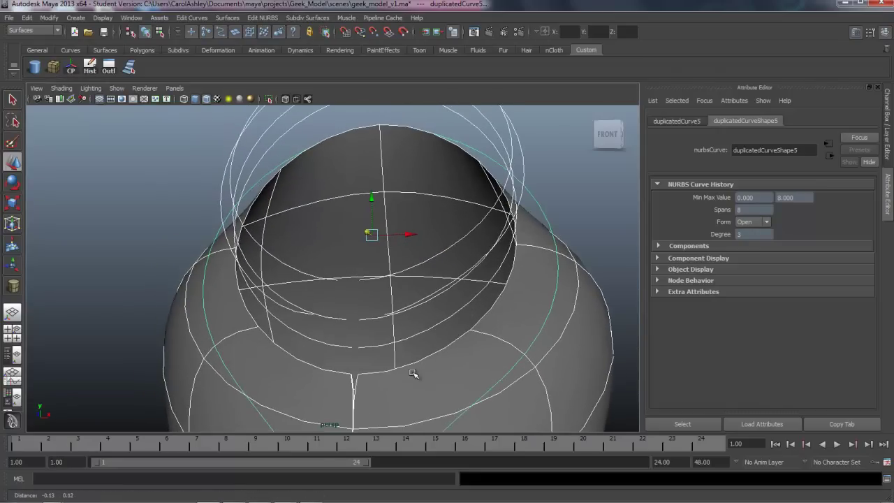
# Select the torso's neckline isoparm as the first loft profile.
pyautogui.moveTo(389, 316); pyautogui.dragTo(383, 291, button='right')
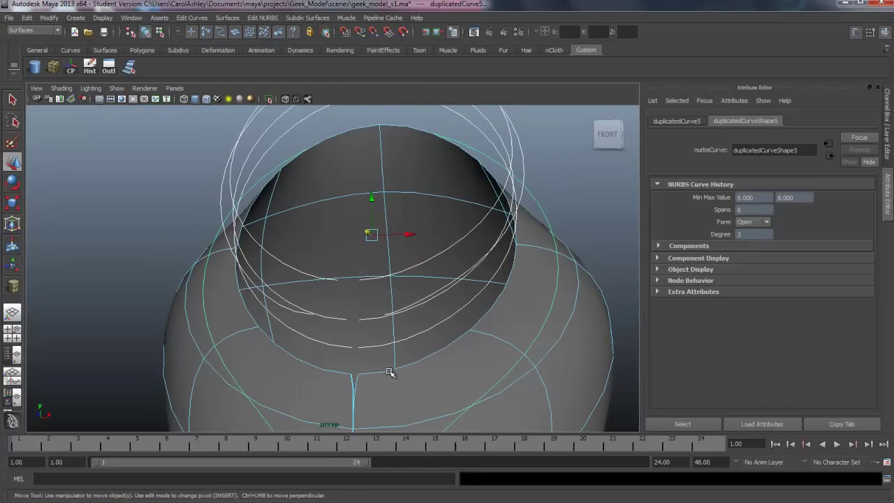
pyautogui.click(389, 371)
pyautogui.keyDown('alt'); pyautogui.moveTo(405, 395); pyautogui.dragTo(393, 373); pyautogui.keyUp('alt')
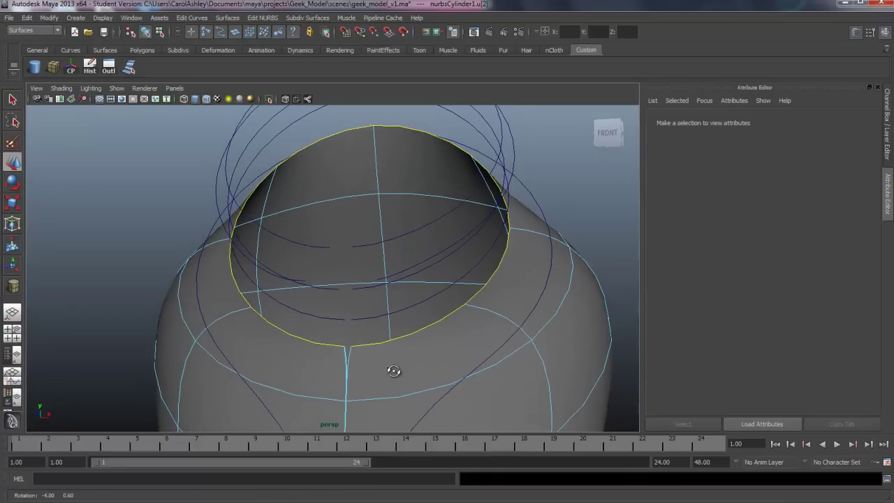
pyautogui.keyDown('alt'); pyautogui.moveTo(466, 358); pyautogui.dragTo(419, 356, button='right'); pyautogui.keyUp('alt')
pyautogui.keyDown('alt'); pyautogui.moveTo(404, 347); pyautogui.dragTo(395, 365, button='middle'); pyautogui.keyUp('alt')
pyautogui.keyDown('alt'); pyautogui.moveTo(395, 366); pyautogui.dragTo(377, 368); pyautogui.keyUp('alt')
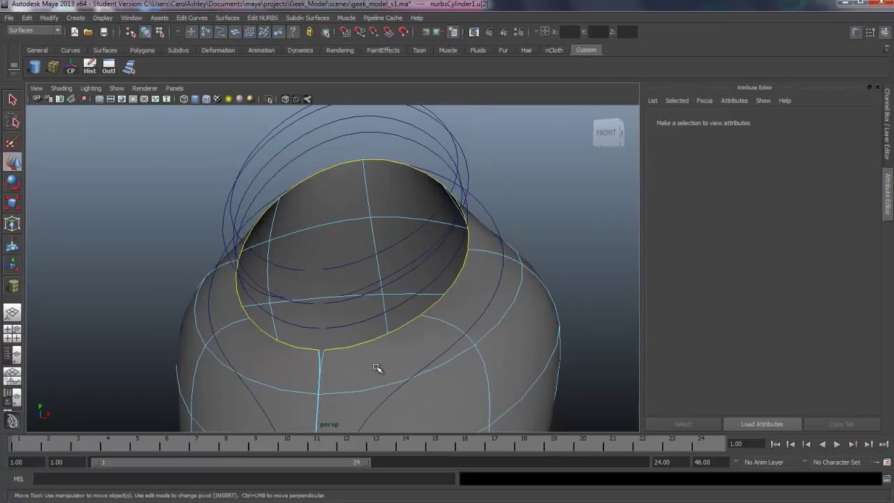
# Add the five duplicated collar curves to the selection in order, from the one nearest the neckline to the outermost.
pyautogui.keyDown('shift'); pyautogui.click(347, 325); pyautogui.keyUp('shift')
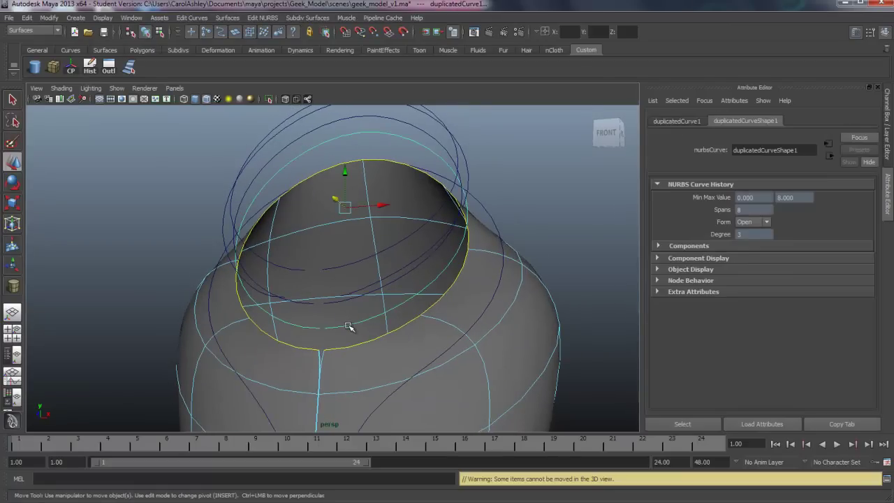
pyautogui.keyDown('alt'); pyautogui.moveTo(364, 349); pyautogui.dragTo(285, 281); pyautogui.keyUp('alt')
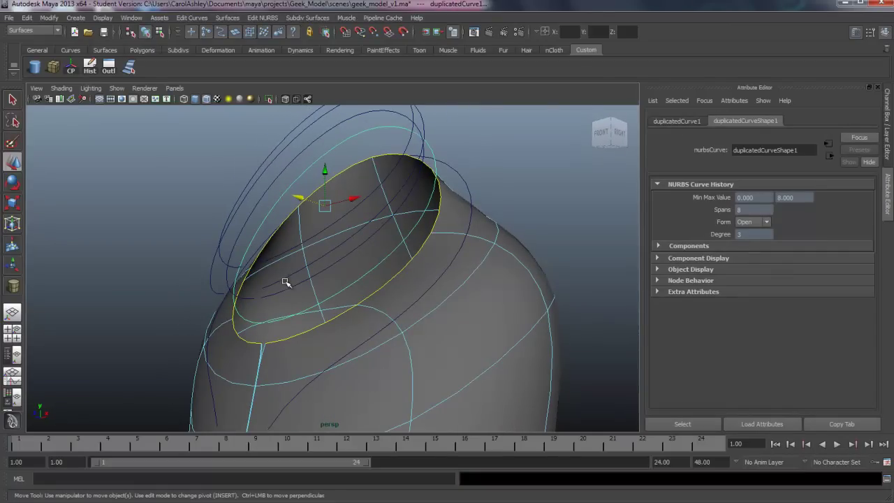
pyautogui.press('g')
pyautogui.keyDown('alt'); pyautogui.moveTo(293, 315); pyautogui.dragTo(388, 336); pyautogui.keyUp('alt')
pyautogui.press('g')
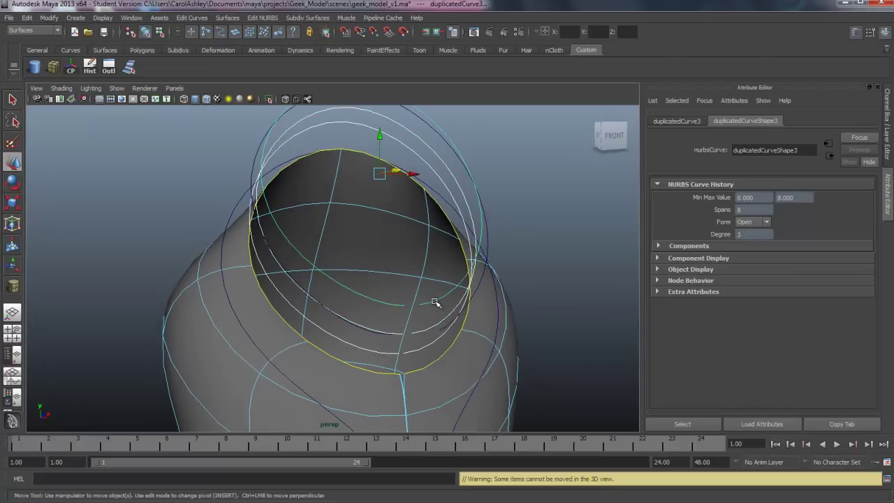
pyautogui.press('g')
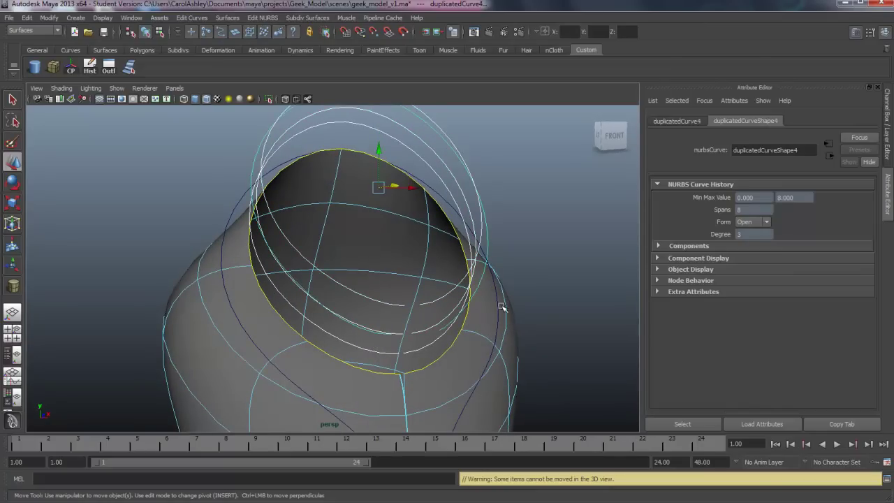
pyautogui.press('g')
pyautogui.keyDown('alt'); pyautogui.moveTo(498, 329); pyautogui.dragTo(350, 327); pyautogui.keyUp('alt')
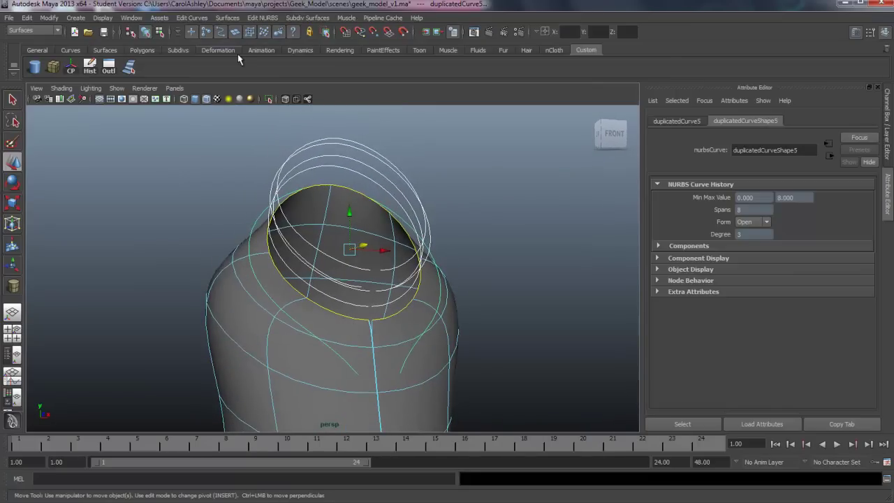
# Loft the selected isoparm and curves with reset options: uniform, auto reverse, cubic, 1 section span, NURBS output.
pyautogui.click(228, 18)
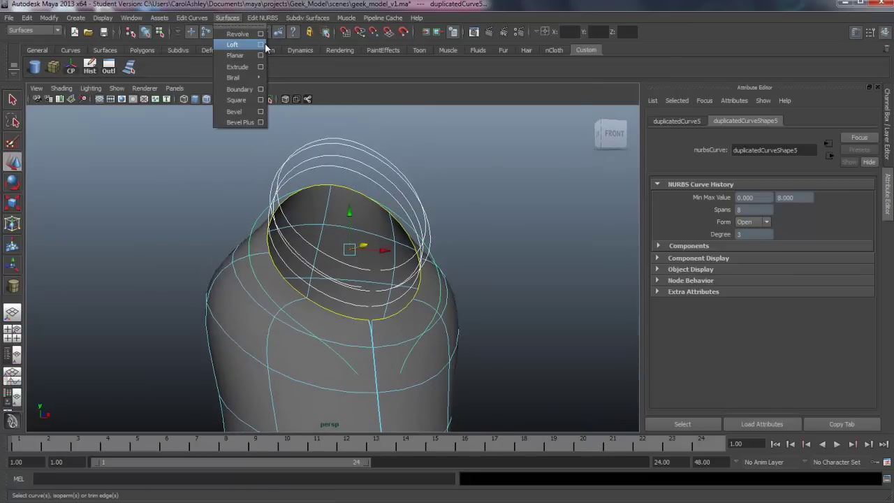
pyautogui.click(262, 44)
pyautogui.moveTo(608, 115); pyautogui.dragTo(601, 100)
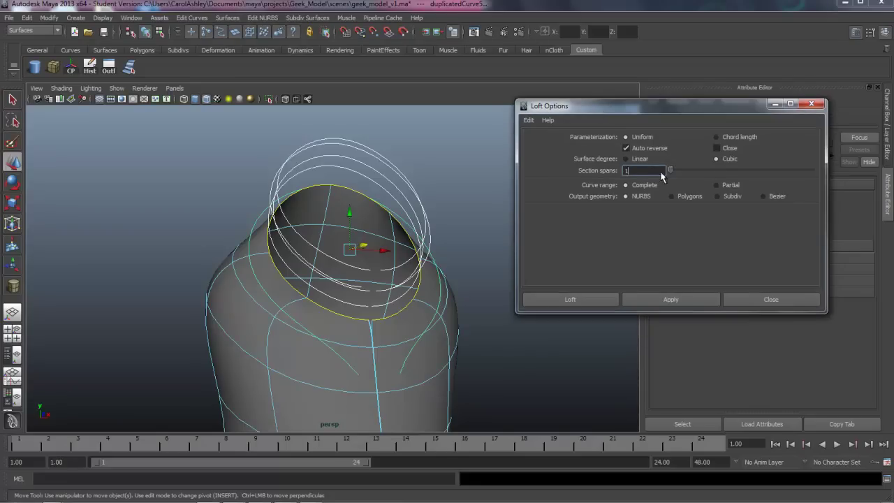
pyautogui.click(529, 120)
pyautogui.click(551, 142)
pyautogui.click(586, 299)
# Select the lofted collar's two front tip control vertices and lower them to lengthen the collar points.
pyautogui.keyDown('alt'); pyautogui.moveTo(457, 353); pyautogui.dragTo(419, 345); pyautogui.keyUp('alt')
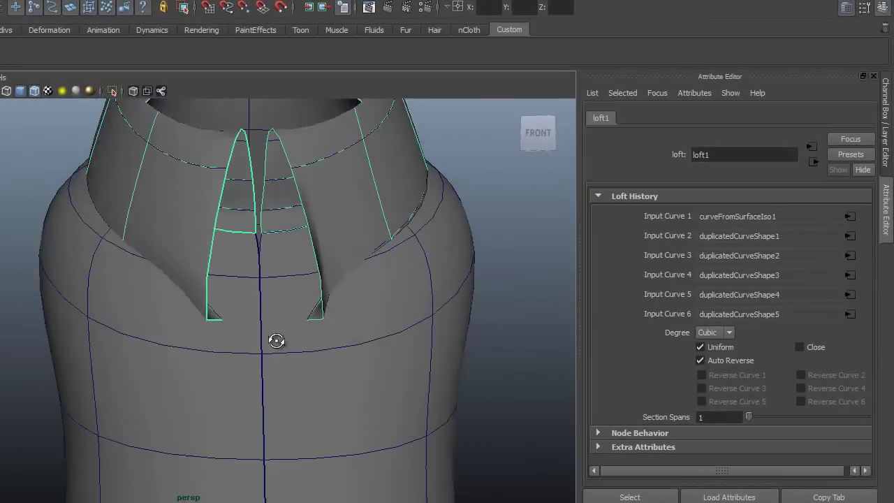
pyautogui.keyDown('alt'); pyautogui.moveTo(276, 340); pyautogui.dragTo(248, 335); pyautogui.keyUp('alt')
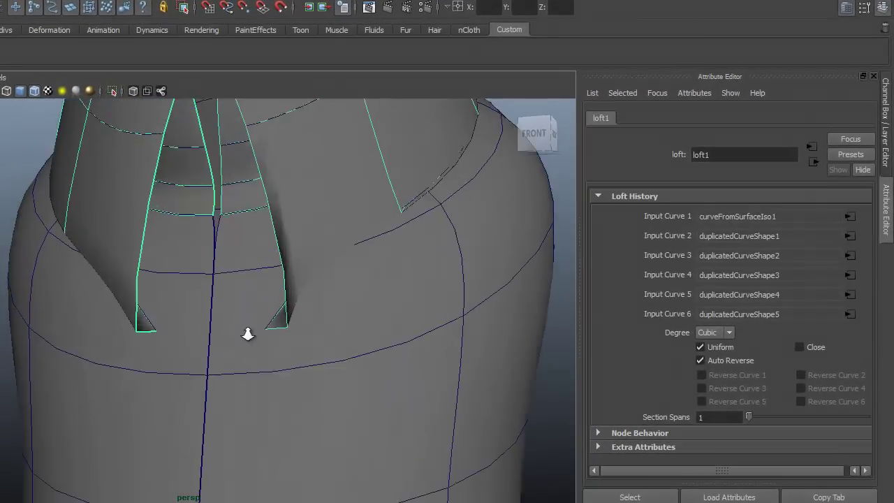
pyautogui.keyDown('alt'); pyautogui.moveTo(247, 335); pyautogui.dragTo(269, 363, button='right'); pyautogui.keyUp('alt')
pyautogui.keyDown('alt'); pyautogui.moveTo(270, 363); pyautogui.dragTo(207, 359); pyautogui.keyUp('alt')
pyautogui.moveTo(285, 364); pyautogui.dragTo(221, 363, button='right')
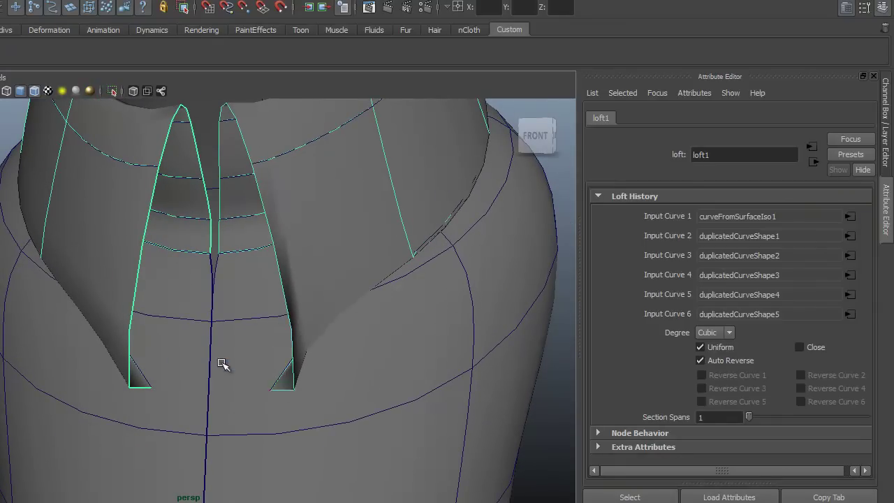
pyautogui.click(269, 390)
pyautogui.keyDown('shift'); pyautogui.click(152, 388); pyautogui.keyUp('shift')
pyautogui.moveTo(214, 357)
pyautogui.mouseDown()
pyautogui.moveTo(210, 379)
pyautogui.moveTo(215, 371)
pyautogui.mouseUp()
# Scale the two collar tip control vertices apart along X to spread the pointed corners outward.
pyautogui.press('e')
pyautogui.press('r')
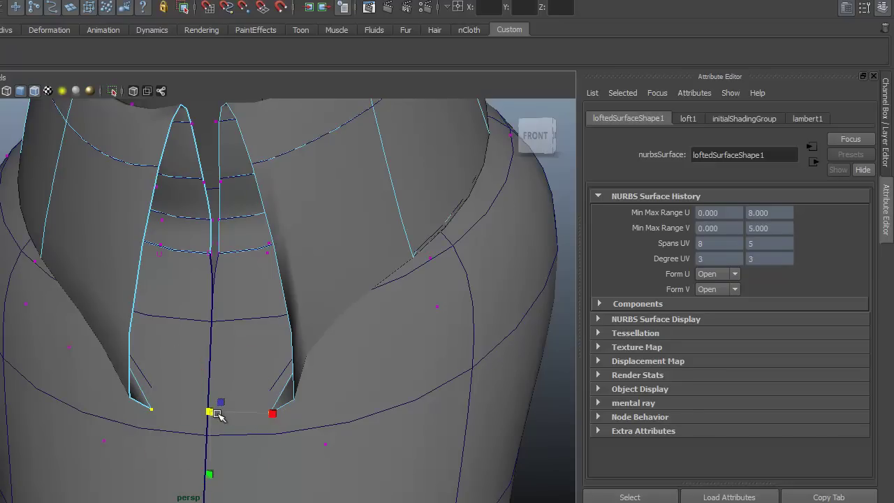
pyautogui.moveTo(272, 412)
pyautogui.mouseDown()
pyautogui.moveTo(328, 415)
pyautogui.moveTo(207, 389)
pyautogui.moveTo(390, 405)
pyautogui.moveTo(290, 409)
pyautogui.mouseUp()
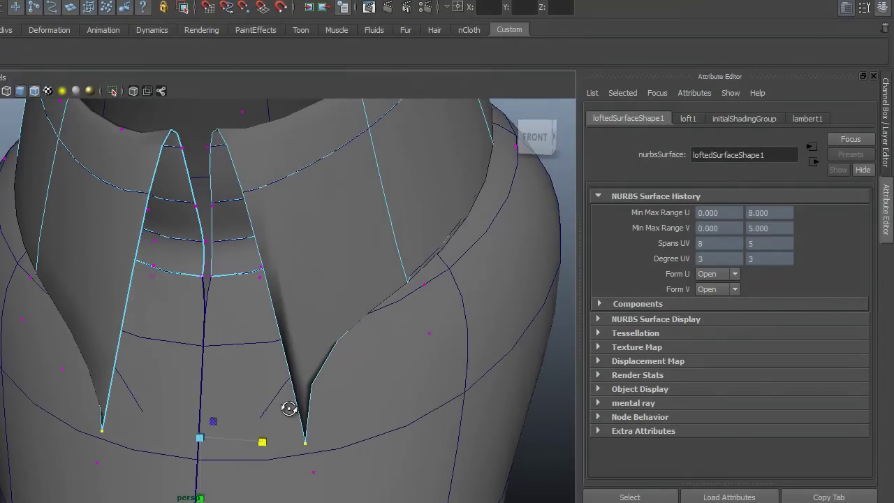
# Scale the collar's two outer side control vertices apart along X to widen the flaps above the pointed corners.
pyautogui.click(430, 334)
pyautogui.keyDown('shift'); pyautogui.click(23, 319); pyautogui.keyUp('shift')
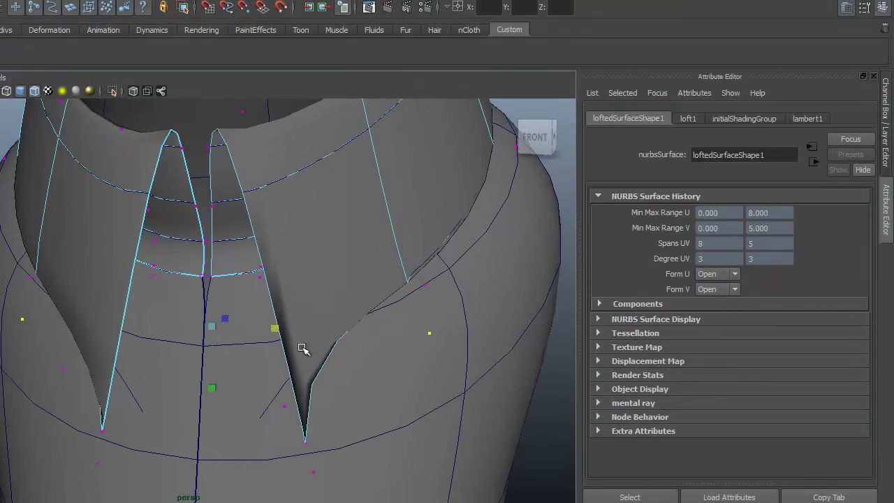
pyautogui.moveTo(278, 328)
pyautogui.mouseDown()
pyautogui.moveTo(294, 329)
pyautogui.moveTo(280, 329)
pyautogui.mouseUp()
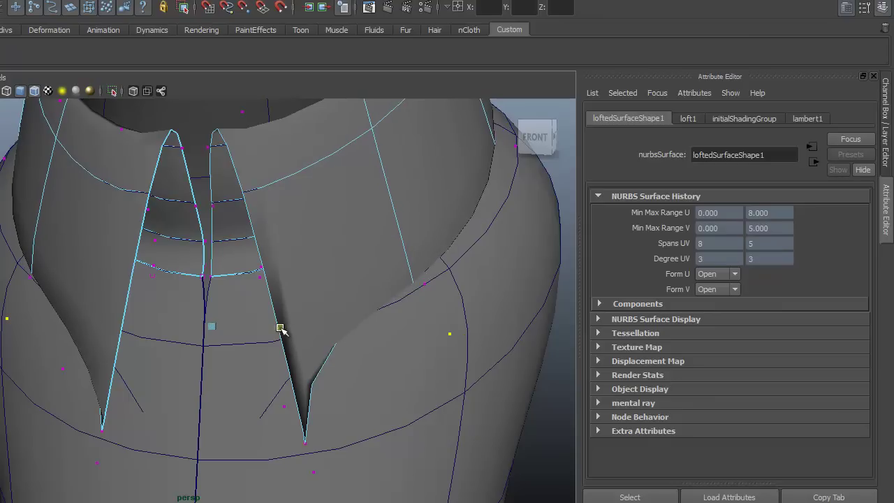
pyautogui.keyDown('alt'); pyautogui.moveTo(227, 396); pyautogui.dragTo(231, 395); pyautogui.keyUp('alt')
# Select the pair of control vertices just above the collar tips and scale them slightly along X.
pyautogui.click(89, 362)
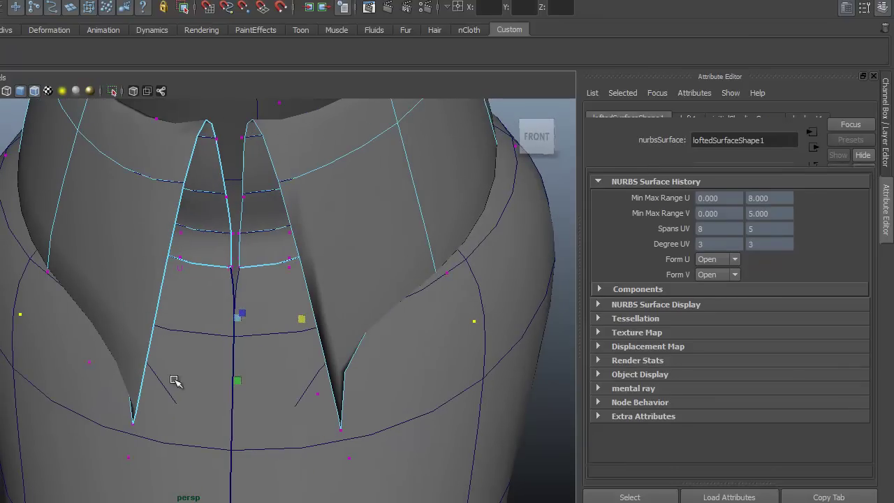
pyautogui.keyDown('alt'); pyautogui.moveTo(361, 406); pyautogui.dragTo(368, 378); pyautogui.keyUp('alt')
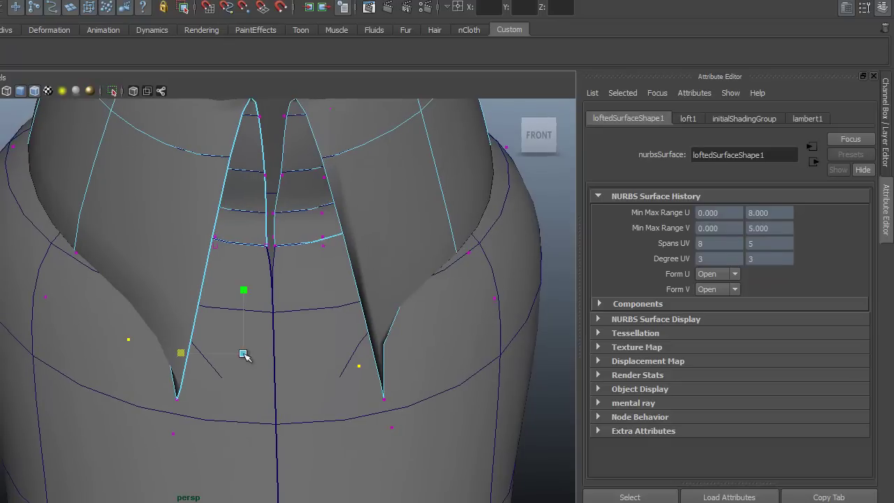
pyautogui.moveTo(183, 354)
pyautogui.mouseDown()
pyautogui.moveTo(168, 355)
pyautogui.moveTo(199, 353)
pyautogui.moveTo(184, 353)
pyautogui.mouseUp()
# Examine the reshaped collar's points, front opening and neckline from several angles.
pyautogui.keyDown('alt'); pyautogui.moveTo(256, 358); pyautogui.dragTo(237, 306); pyautogui.keyUp('alt')
pyautogui.keyDown('alt'); pyautogui.moveTo(324, 287); pyautogui.dragTo(150, 296, button='right'); pyautogui.keyUp('alt')
pyautogui.keyDown('alt'); pyautogui.moveTo(150, 295); pyautogui.dragTo(192, 319); pyautogui.keyUp('alt')
pyautogui.keyDown('alt'); pyautogui.moveTo(193, 321); pyautogui.dragTo(356, 321, button='right'); pyautogui.keyUp('alt')
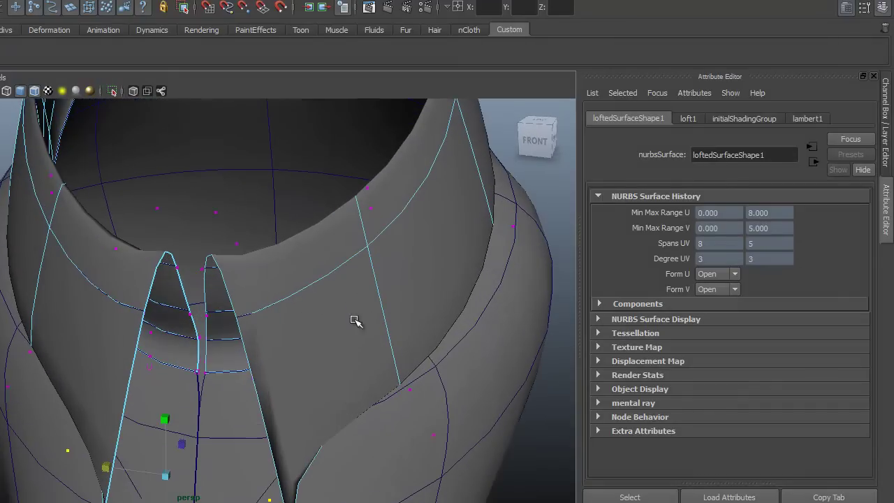
pyautogui.keyDown('alt'); pyautogui.moveTo(352, 305); pyautogui.dragTo(317, 296); pyautogui.keyUp('alt')
pyautogui.keyDown('alt'); pyautogui.moveTo(213, 237); pyautogui.dragTo(227, 262, button='middle'); pyautogui.keyUp('alt')
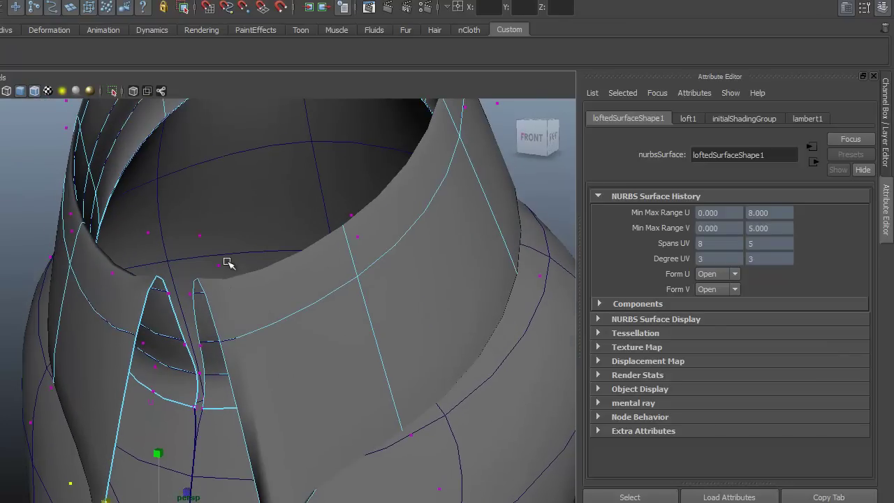
pyautogui.keyDown('alt'); pyautogui.moveTo(402, 306); pyautogui.dragTo(315, 301, button='right'); pyautogui.keyUp('alt')
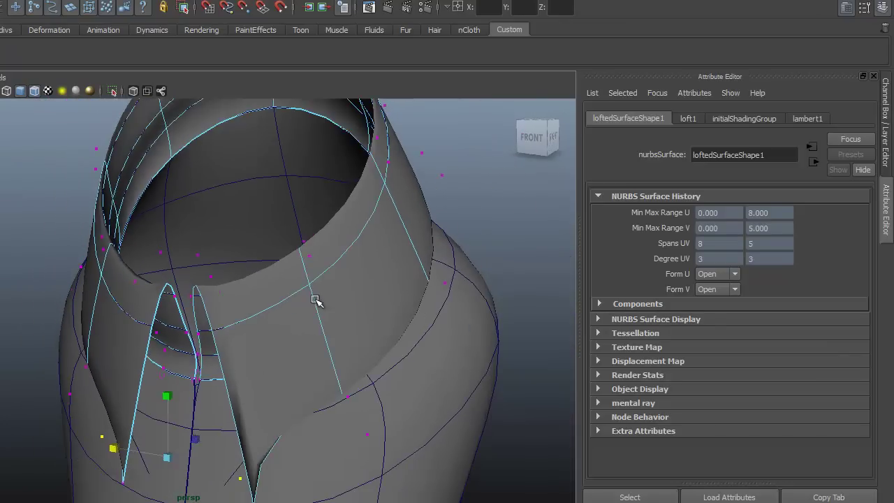
pyautogui.keyDown('alt'); pyautogui.moveTo(310, 325); pyautogui.dragTo(353, 300); pyautogui.keyUp('alt')
pyautogui.keyDown('alt'); pyautogui.moveTo(354, 300); pyautogui.dragTo(459, 325, button='right'); pyautogui.keyUp('alt')
pyautogui.keyDown('alt'); pyautogui.moveTo(401, 363); pyautogui.dragTo(397, 364); pyautogui.keyUp('alt')
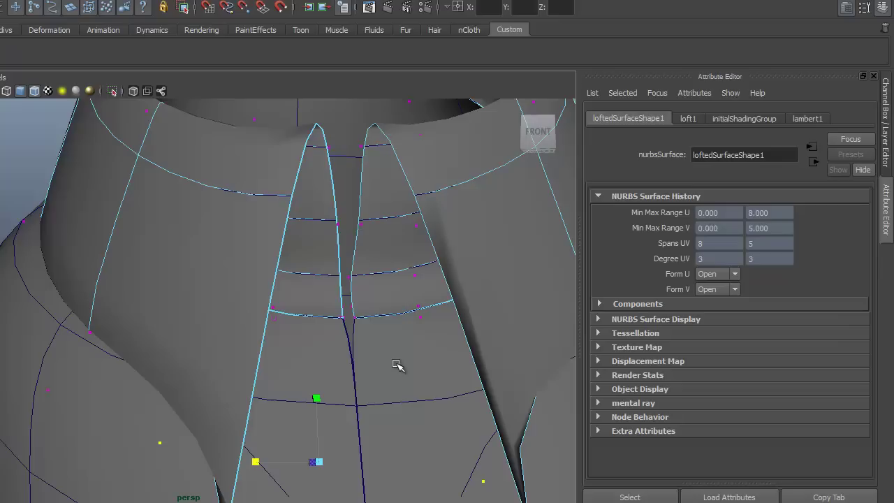
# Select the torso surface as a whole object and add the lofted collar surface to the selection.
pyautogui.keyDown('alt'); pyautogui.moveTo(357, 358); pyautogui.dragTo(489, 363, button='right'); pyautogui.keyUp('alt')
pyautogui.keyDown('alt'); pyautogui.moveTo(489, 363); pyautogui.dragTo(320, 341, button='middle'); pyautogui.keyUp('alt')
pyautogui.rightClick(399, 358)
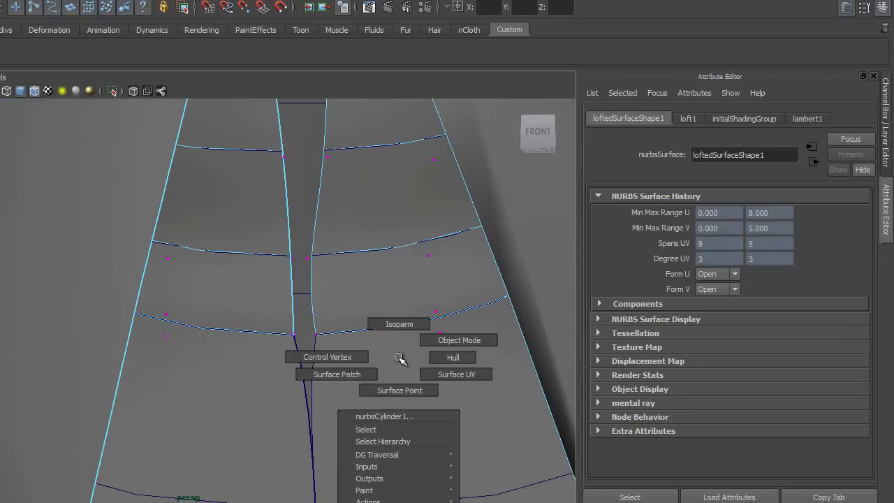
pyautogui.click(398, 358)
pyautogui.rightClick(398, 359)
pyautogui.moveTo(398, 359); pyautogui.dragTo(276, 348, button='right')
pyautogui.click(389, 291)
pyautogui.click(410, 367)
pyautogui.keyDown('alt'); pyautogui.moveTo(277, 348); pyautogui.dragTo(273, 357); pyautogui.keyUp('alt')
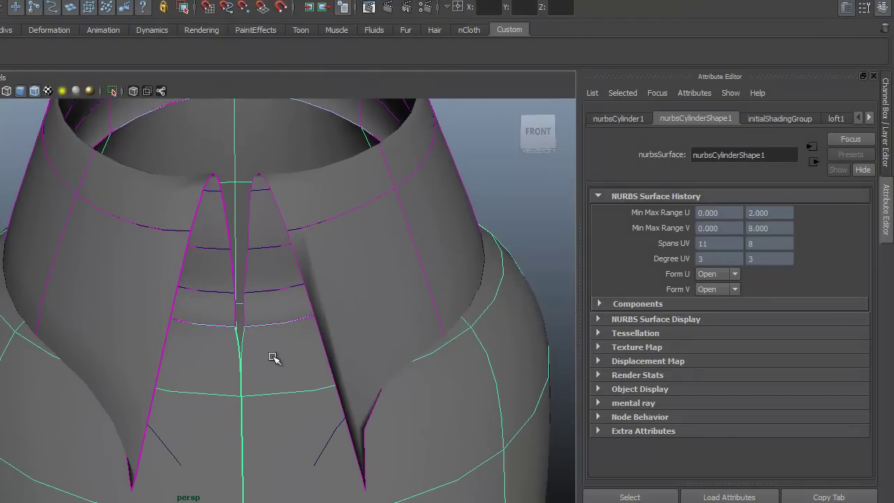
pyautogui.keyDown('alt'); pyautogui.moveTo(222, 348); pyautogui.dragTo(303, 335, button='right'); pyautogui.keyUp('alt')
pyautogui.keyDown('shift'); pyautogui.click(294, 312); pyautogui.keyUp('shift')
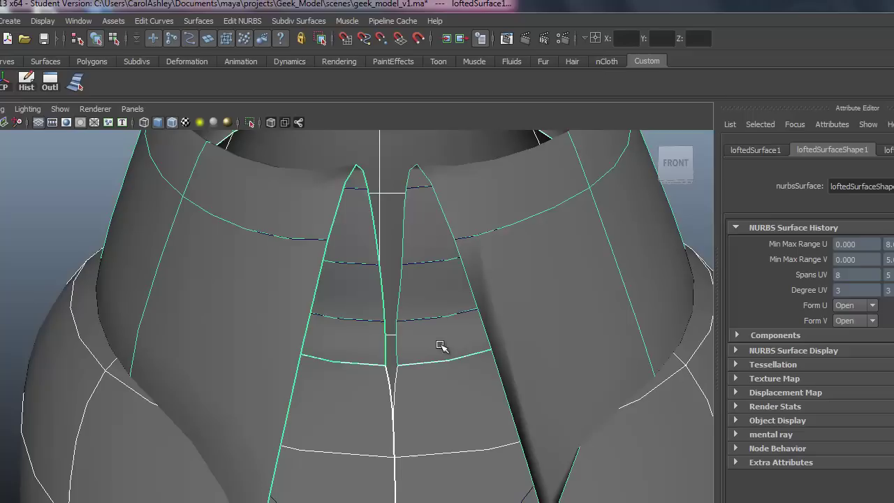
# Try to attach the torso and collar surfaces using the Connect method, keeping multiple knots and the originals.
pyautogui.click(244, 29)
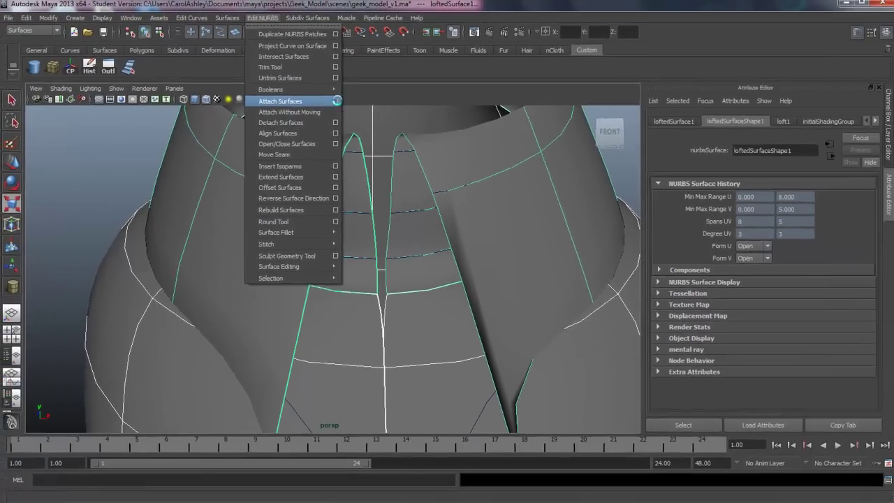
pyautogui.click(337, 101)
pyautogui.moveTo(589, 102); pyautogui.dragTo(626, 83)
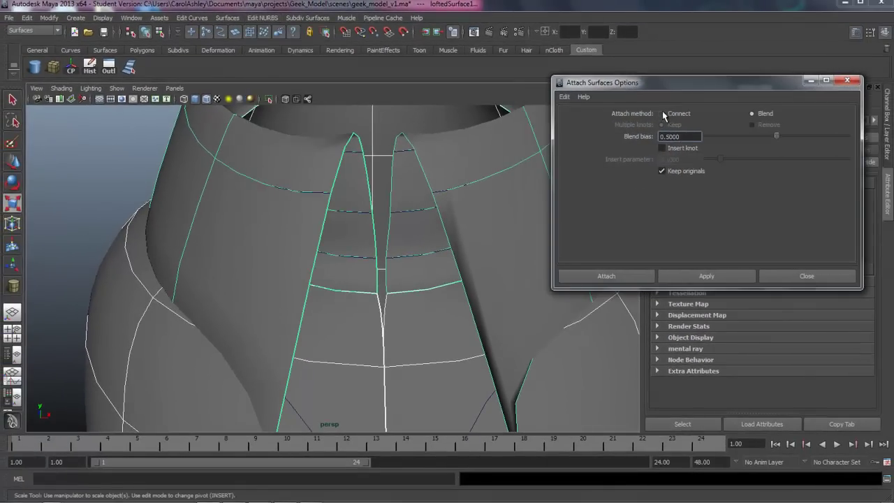
pyautogui.click(619, 276)
pyautogui.keyDown('alt'); pyautogui.moveTo(489, 293); pyautogui.dragTo(312, 287); pyautogui.keyUp('alt')
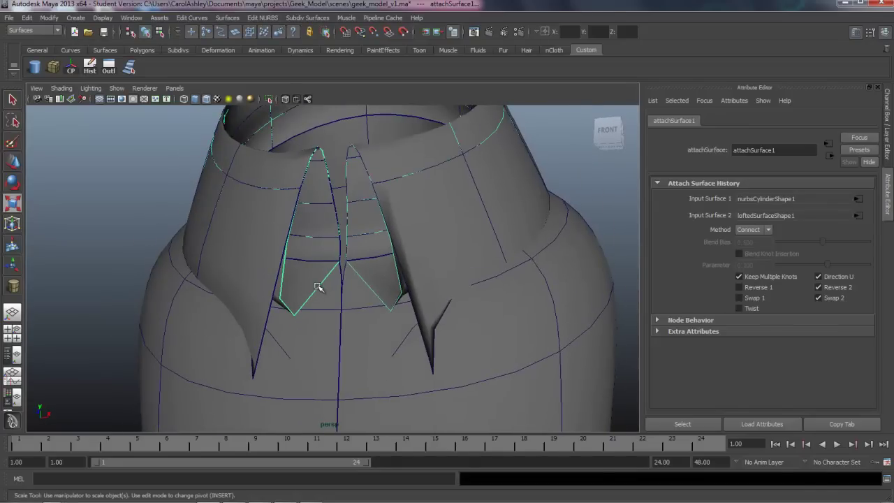
# Undo the attach and select the torso's neckline edge isoparm together with the collar's adjoining edge isoparm.
pyautogui.hotkey('ctrl', 'z')
pyautogui.keyDown('alt'); pyautogui.moveTo(311, 283); pyautogui.dragTo(410, 290, button='right'); pyautogui.keyUp('alt')
pyautogui.moveTo(398, 299); pyautogui.dragTo(426, 283, button='right')
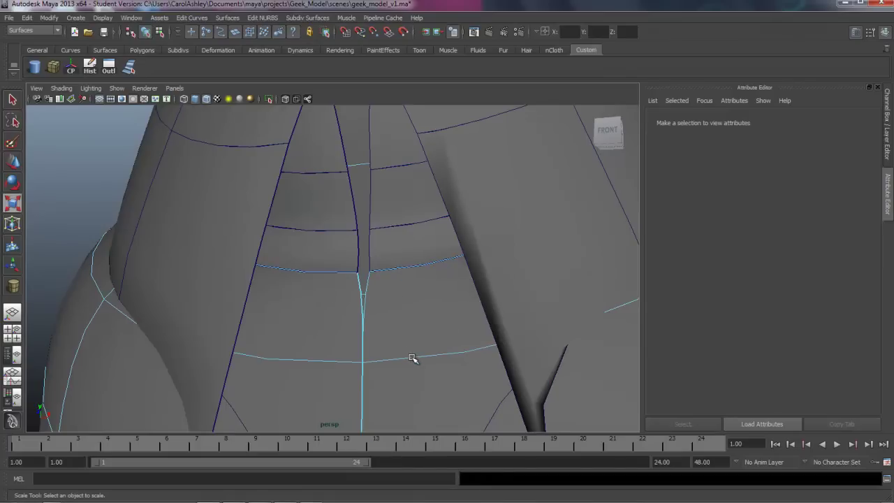
pyautogui.moveTo(412, 357); pyautogui.dragTo(401, 263)
pyautogui.keyDown('alt'); pyautogui.moveTo(413, 335); pyautogui.dragTo(417, 344); pyautogui.keyUp('alt')
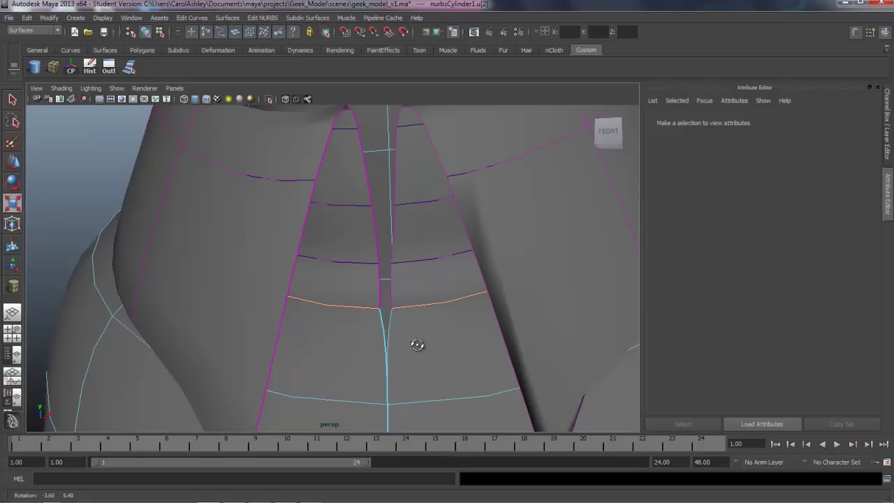
pyautogui.press('r')
pyautogui.moveTo(418, 260); pyautogui.dragTo(419, 233, button='right')
pyautogui.moveTo(422, 260); pyautogui.dragTo(426, 331)
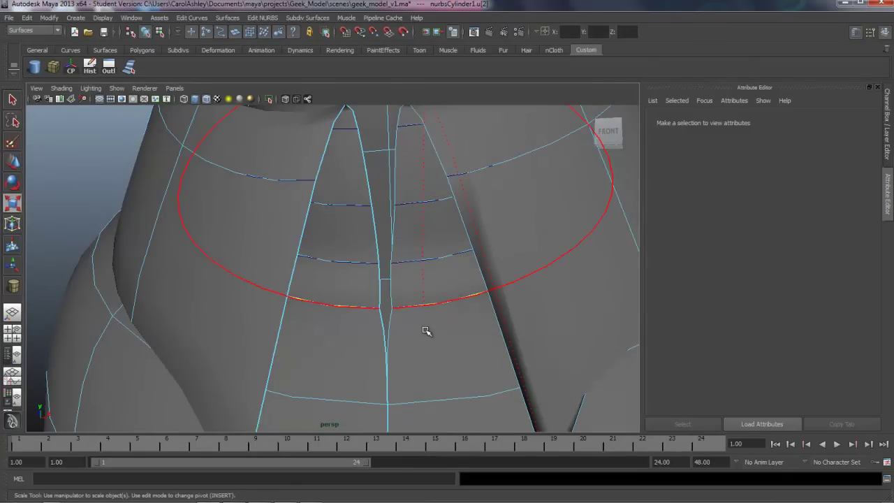
pyautogui.click(417, 306)
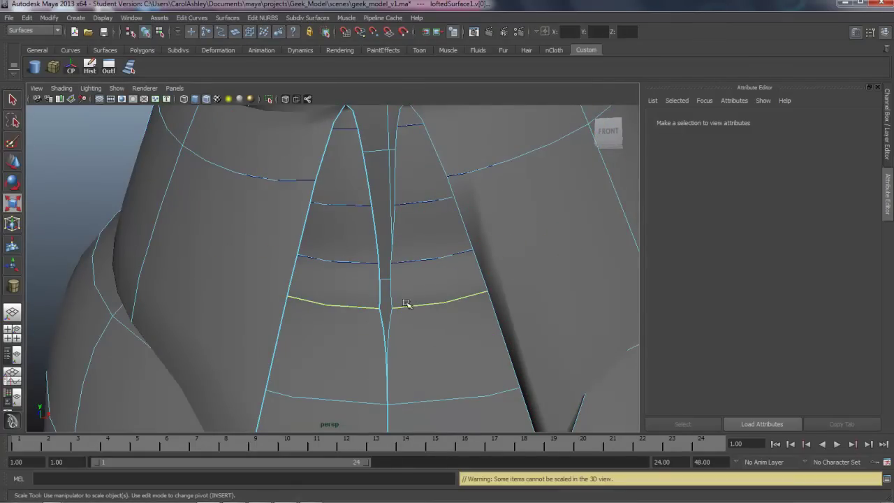
# Attach the torso and collar surfaces at the two selected edge isoparms and check the joined shape.
pyautogui.click(304, 18)
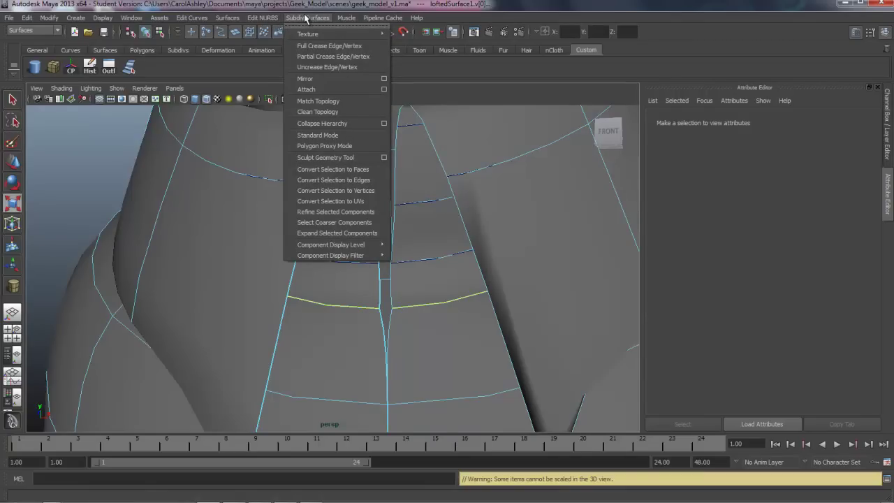
pyautogui.click(281, 103)
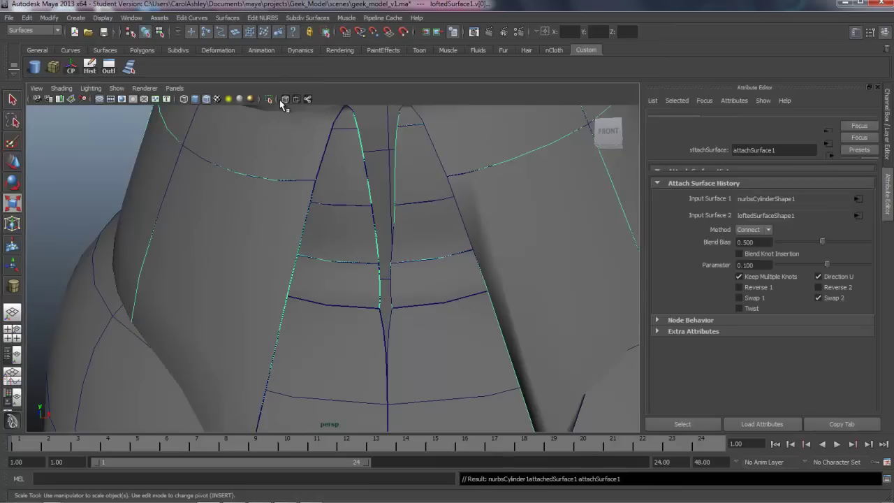
pyautogui.keyDown('alt'); pyautogui.moveTo(508, 313); pyautogui.dragTo(394, 289, button='right'); pyautogui.keyUp('alt')
pyautogui.keyDown('alt'); pyautogui.moveTo(393, 289); pyautogui.dragTo(394, 282); pyautogui.keyUp('alt')
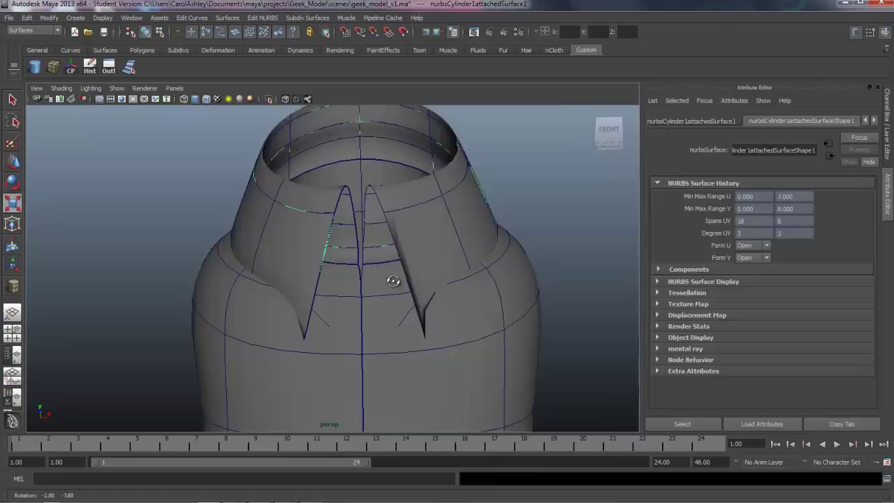
pyautogui.keyDown('alt'); pyautogui.moveTo(393, 281); pyautogui.dragTo(416, 272, button='right'); pyautogui.keyUp('alt')
pyautogui.keyDown('alt'); pyautogui.moveTo(481, 272); pyautogui.dragTo(305, 282, button='right'); pyautogui.keyUp('alt')
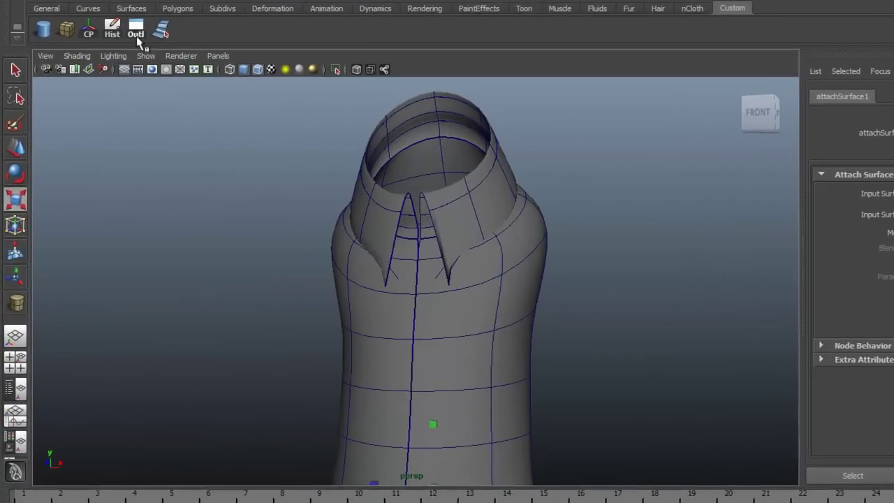
# Open the Outliner, enlarge it, and rename the attached surface as torso.
pyautogui.click(108, 67)
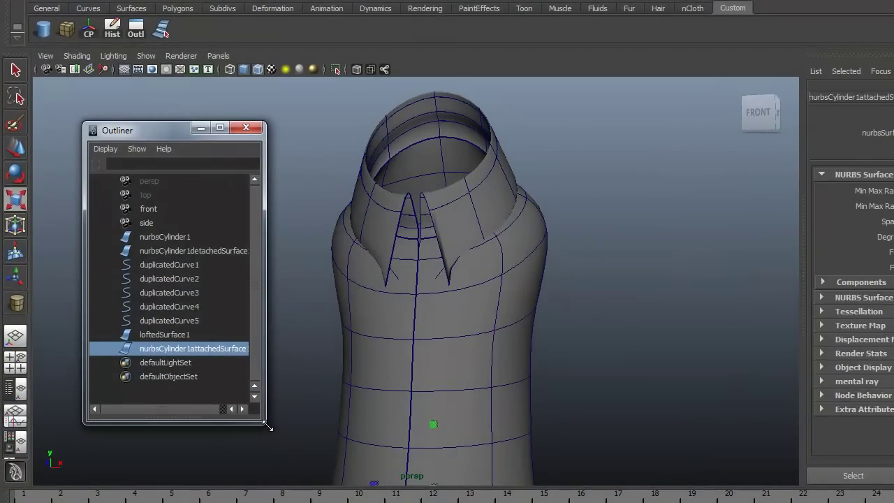
pyautogui.moveTo(267, 424); pyautogui.dragTo(329, 483)
pyautogui.doubleClick(187, 348)
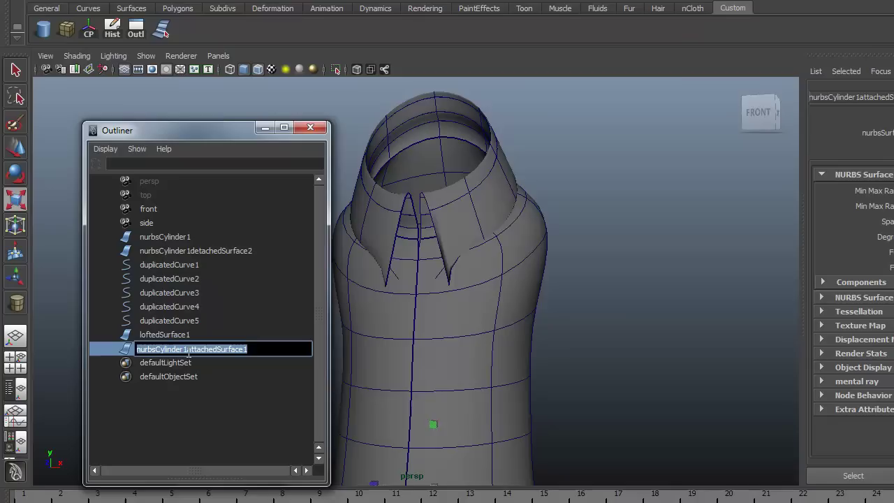
pyautogui.write('torso')
pyautogui.press('Return')
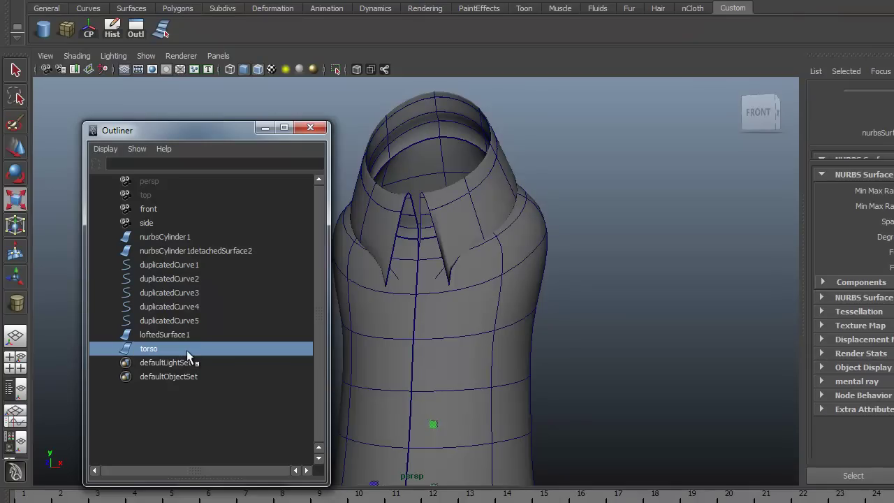
# Delete the original nurbsCylinder1 surface and clear the construction history of all remaining curves and surfaces.
pyautogui.click(159, 251)
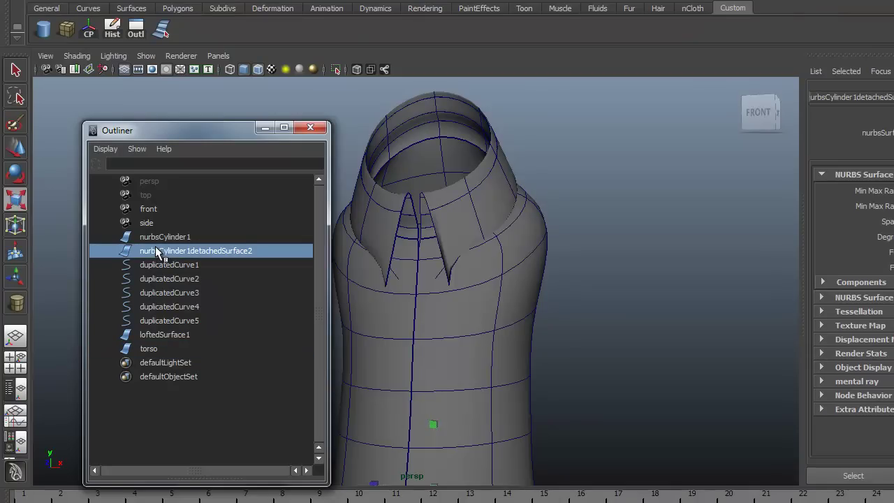
pyautogui.click(155, 237)
pyautogui.press('Delete')
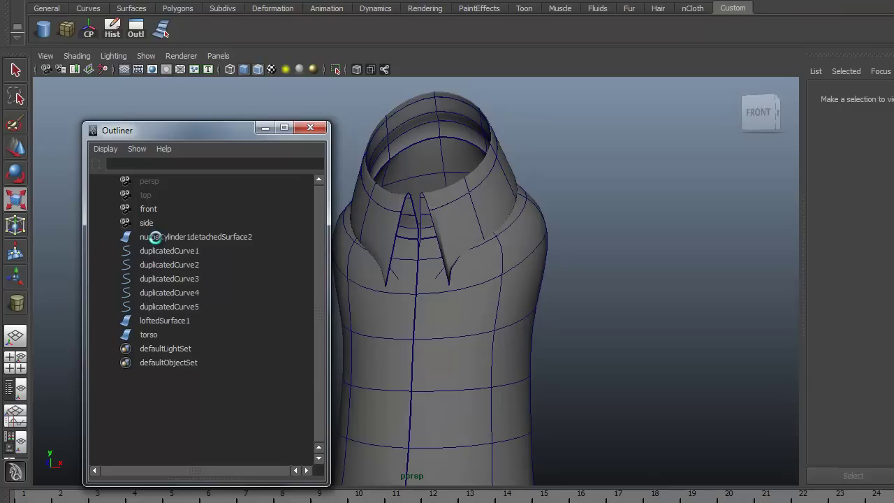
pyautogui.moveTo(179, 236); pyautogui.dragTo(183, 333)
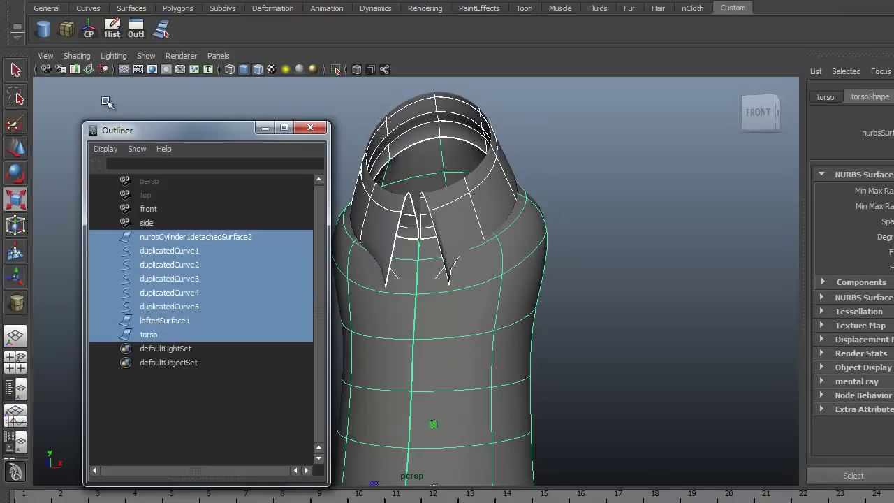
# Delete the curves duplicatedCurve1 to duplicatedCurve5 and the leftover loftedSurface1.
pyautogui.click(172, 250)
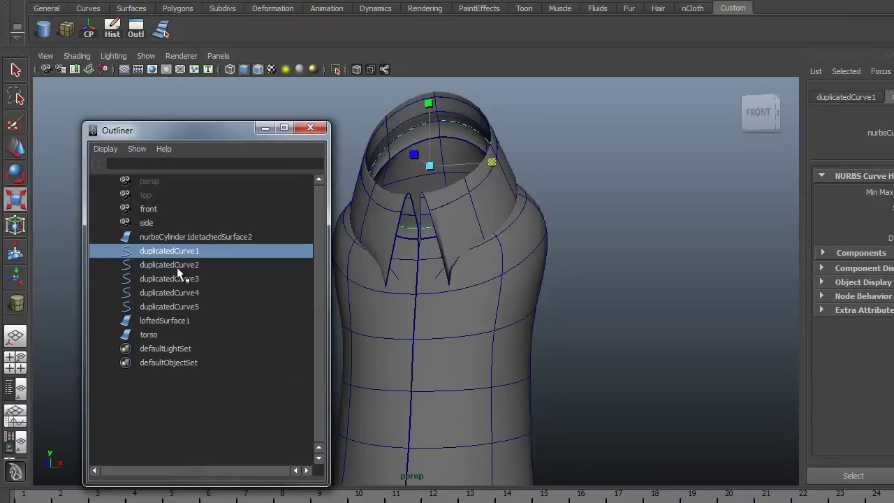
pyautogui.keyDown('shift'); pyautogui.click(180, 307); pyautogui.keyUp('shift')
pyautogui.press('Delete')
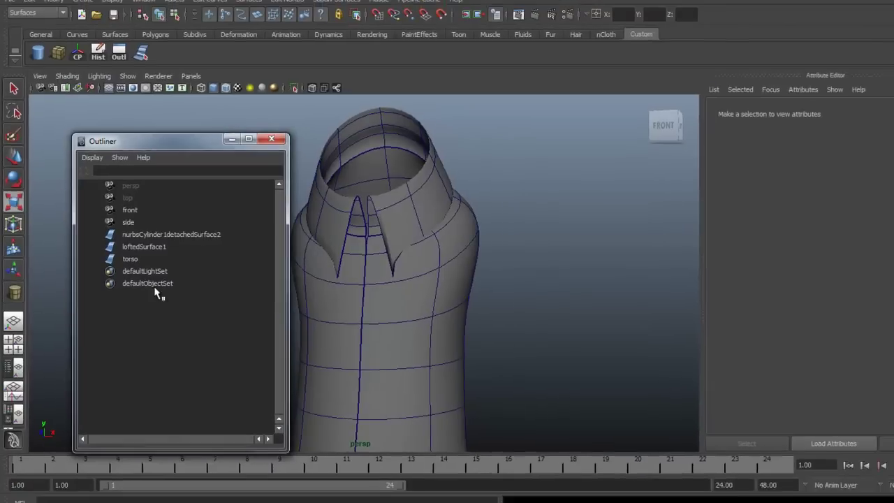
pyautogui.click(168, 253)
pyautogui.press('Delete')
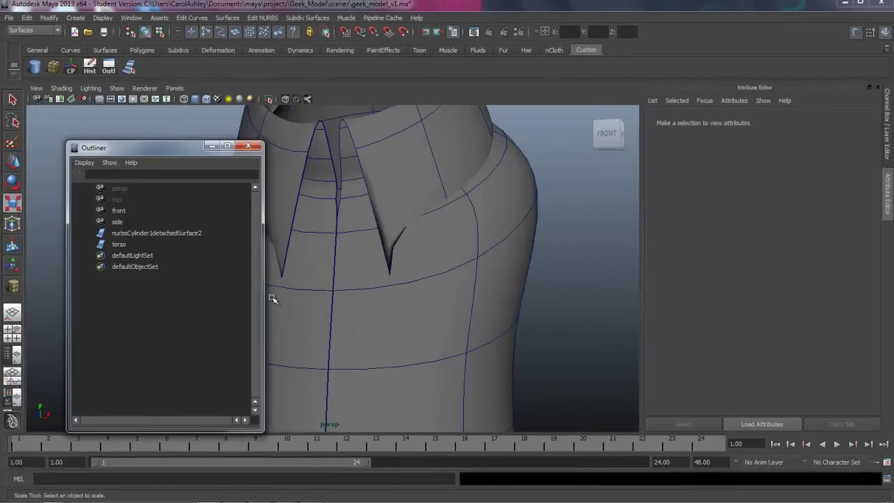
# Locate the leftover nurbsCylinder1detachedSurface2 in the scene and delete it.
pyautogui.keyDown('alt'); pyautogui.moveTo(272, 298); pyautogui.dragTo(341, 359); pyautogui.keyUp('alt')
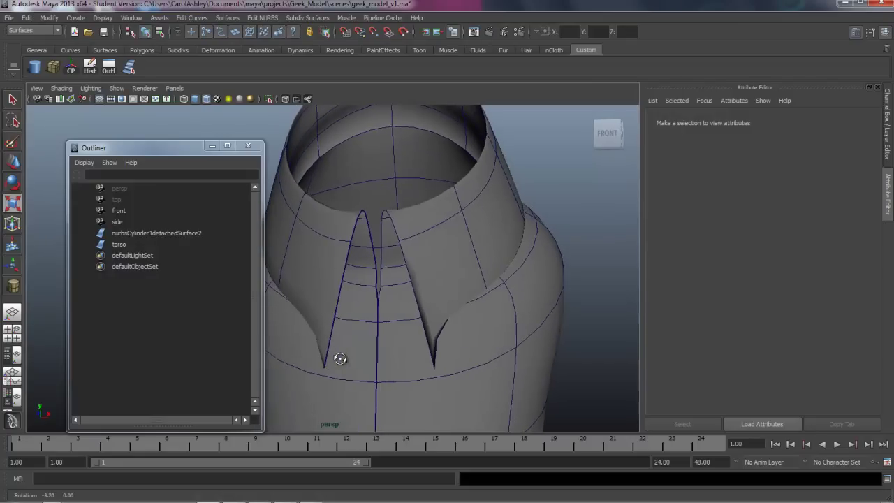
pyautogui.click(184, 233)
pyautogui.press('f')
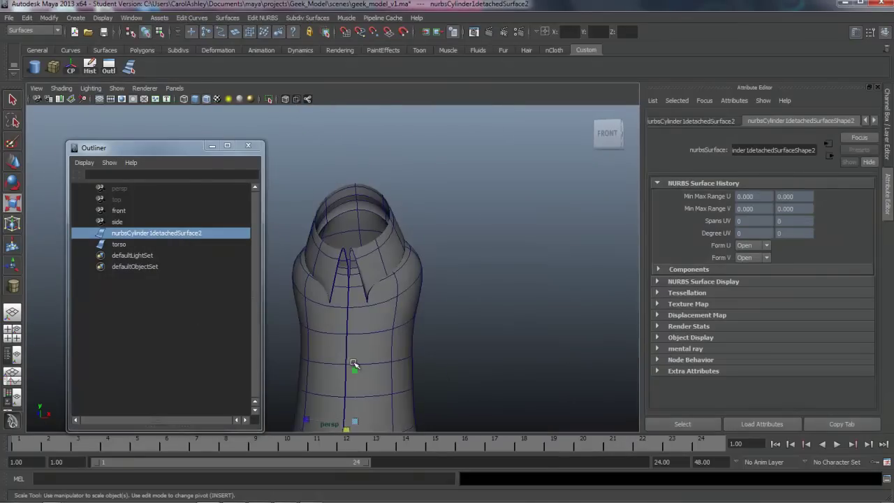
pyautogui.keyDown('alt'); pyautogui.moveTo(355, 364); pyautogui.dragTo(381, 315, button='middle'); pyautogui.keyUp('alt')
pyautogui.press('Delete')
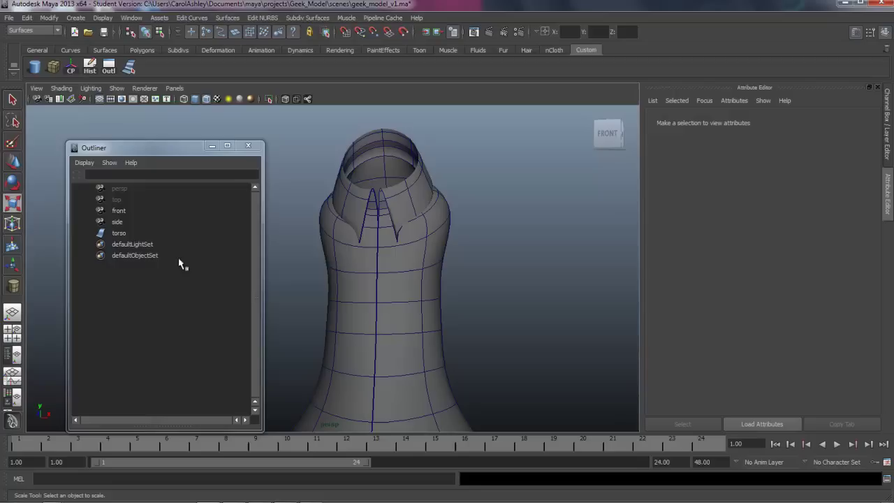
# Select the torso surface and bring its collar into close view.
pyautogui.click(119, 234)
pyautogui.keyDown('alt'); pyautogui.moveTo(340, 326); pyautogui.dragTo(543, 320, button='right'); pyautogui.keyUp('alt')
pyautogui.keyDown('alt'); pyautogui.moveTo(460, 231); pyautogui.dragTo(412, 383, button='middle'); pyautogui.keyUp('alt')
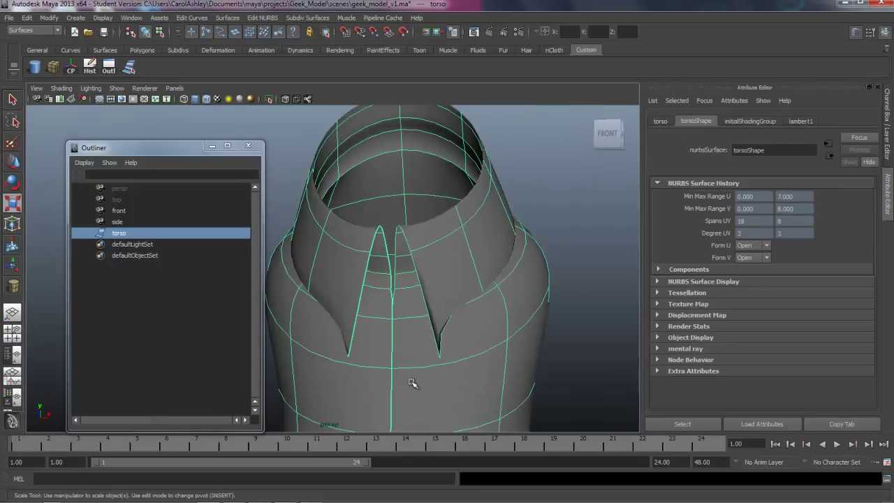
# Display the torso's control vertices and hulls, and select the hull row around the collar's upper edge.
pyautogui.moveTo(412, 383)
pyautogui.keyDown('alt'); pyautogui.mouseDown()
pyautogui.moveTo(379, 366)
pyautogui.moveTo(409, 366)
pyautogui.mouseUp(); pyautogui.keyUp('alt')
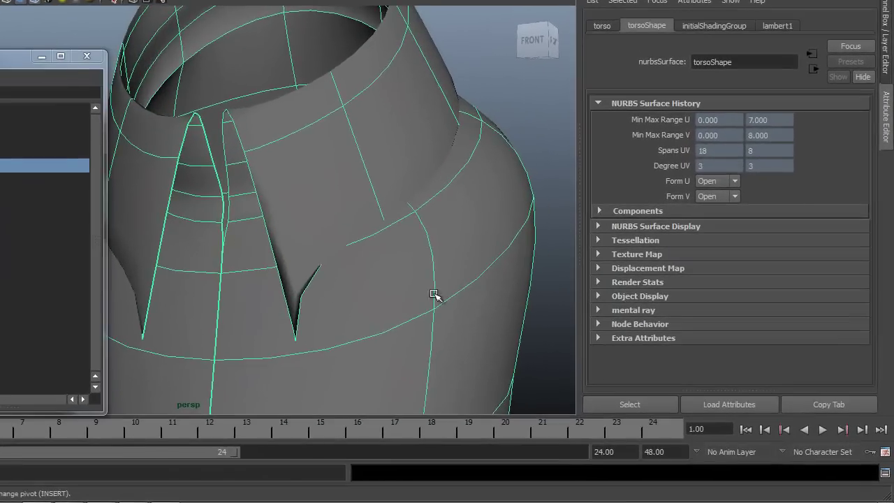
pyautogui.keyDown('alt'); pyautogui.moveTo(433, 293); pyautogui.dragTo(256, 305); pyautogui.keyUp('alt')
pyautogui.keyDown('alt'); pyautogui.moveTo(256, 305); pyautogui.dragTo(378, 316, button='middle'); pyautogui.keyUp('alt')
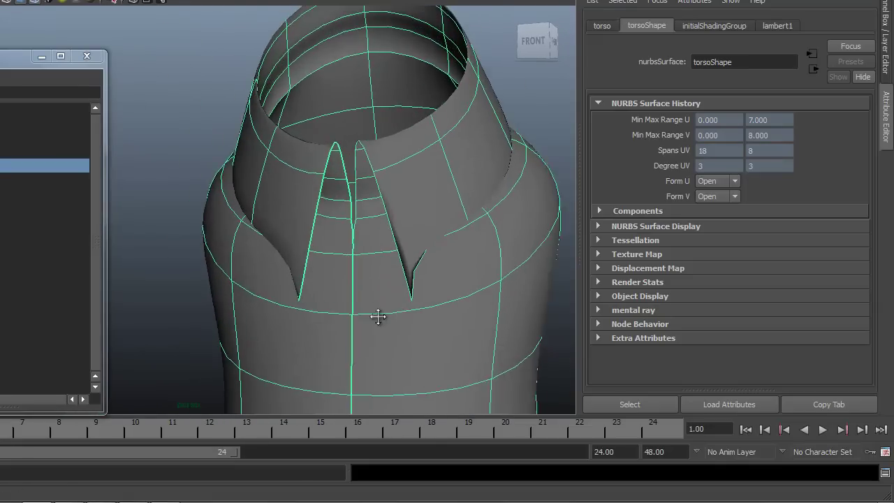
pyautogui.keyDown('alt'); pyautogui.moveTo(378, 316); pyautogui.dragTo(439, 324, button='right'); pyautogui.keyUp('alt')
pyautogui.moveTo(358, 168); pyautogui.dragTo(312, 172, button='right')
pyautogui.keyDown('alt'); pyautogui.moveTo(365, 237); pyautogui.dragTo(357, 263, button='middle'); pyautogui.keyUp('alt')
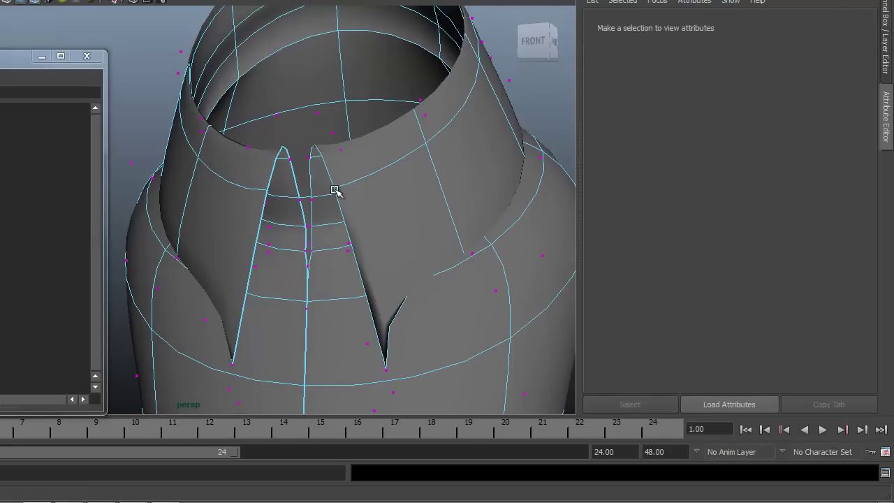
pyautogui.moveTo(355, 184); pyautogui.dragTo(398, 186, button='right')
pyautogui.click(374, 119)
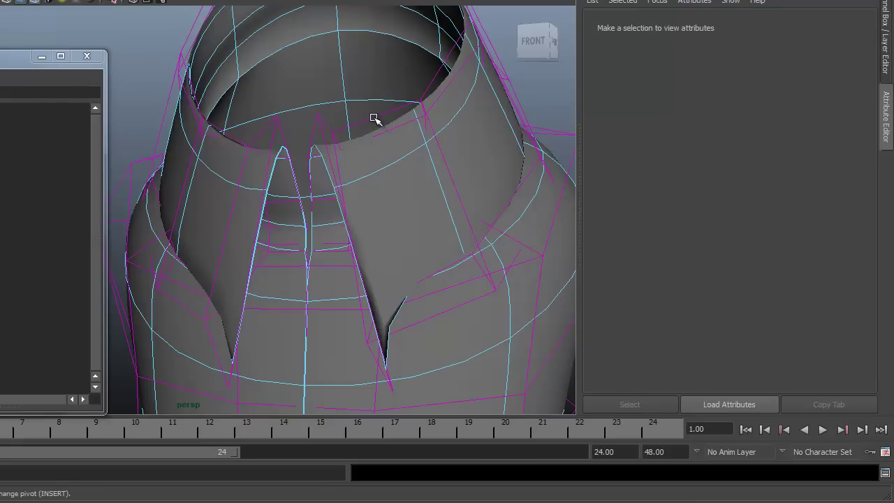
# Move the selected hull row slightly down in Y to lower the collar's upper edge.
pyautogui.keyDown('alt'); pyautogui.moveTo(325, 86); pyautogui.dragTo(385, 124); pyautogui.keyUp('alt')
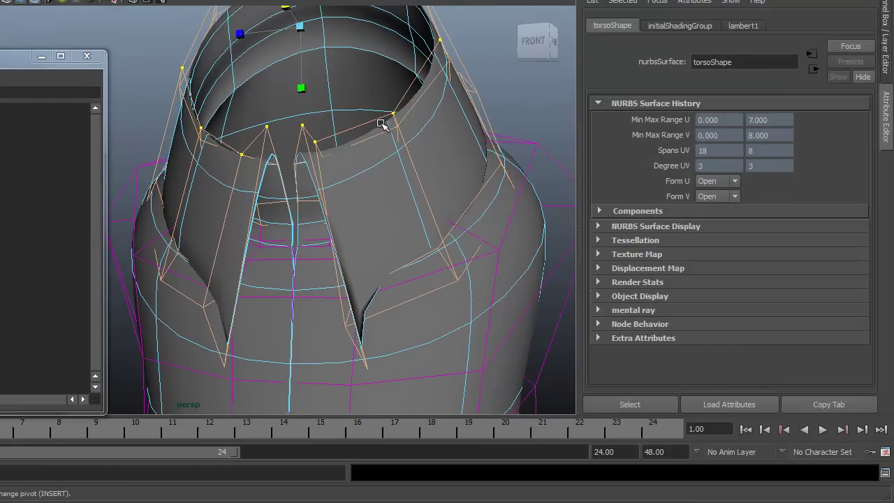
pyautogui.keyDown('alt'); pyautogui.moveTo(458, 190); pyautogui.dragTo(393, 195, button='right'); pyautogui.keyUp('alt')
pyautogui.keyDown('alt'); pyautogui.moveTo(394, 196); pyautogui.dragTo(421, 257, button='middle'); pyautogui.keyUp('alt')
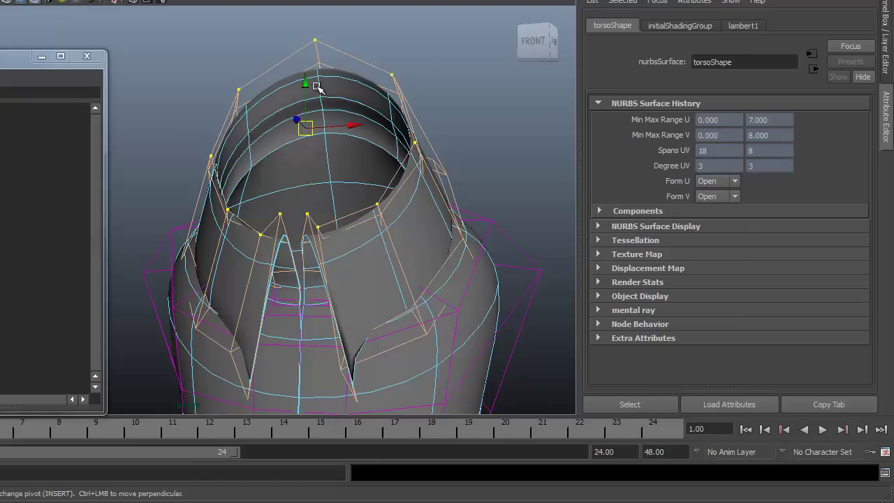
pyautogui.moveTo(306, 87); pyautogui.dragTo(303, 106)
pyautogui.moveTo(375, 315)
pyautogui.keyDown('alt'); pyautogui.mouseDown()
pyautogui.moveTo(364, 317)
pyautogui.moveTo(387, 323)
pyautogui.moveTo(435, 233)
pyautogui.moveTo(420, 307)
pyautogui.moveTo(386, 301)
pyautogui.mouseUp(); pyautogui.keyUp('alt')
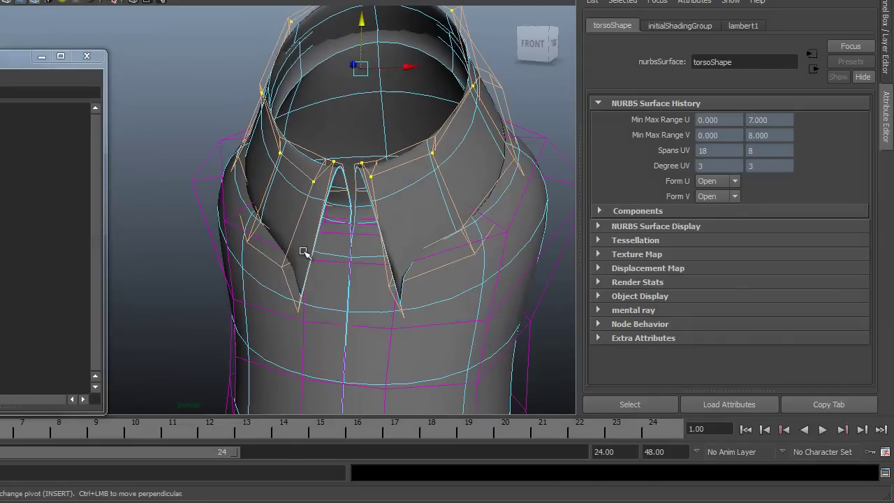
# Return the torso to object mode with the Outliner closed, and clear the selection to view the whole body.
pyautogui.moveTo(393, 212); pyautogui.dragTo(451, 194, button='right')
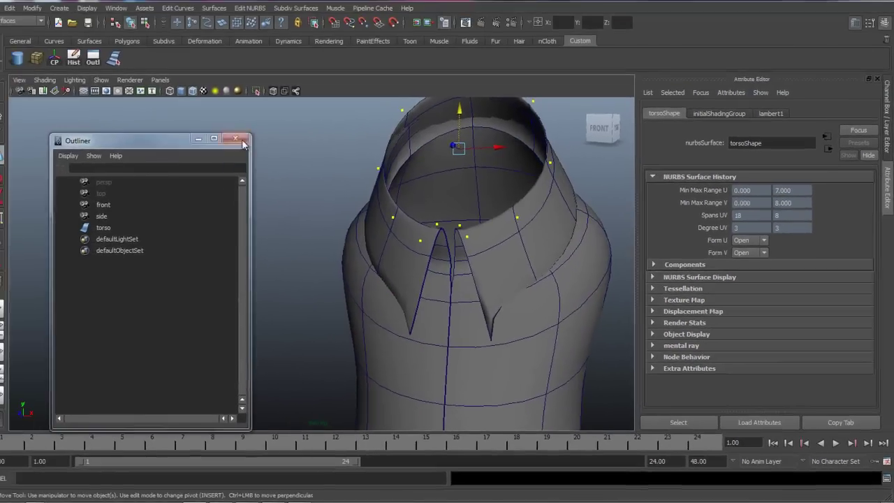
pyautogui.click(236, 139)
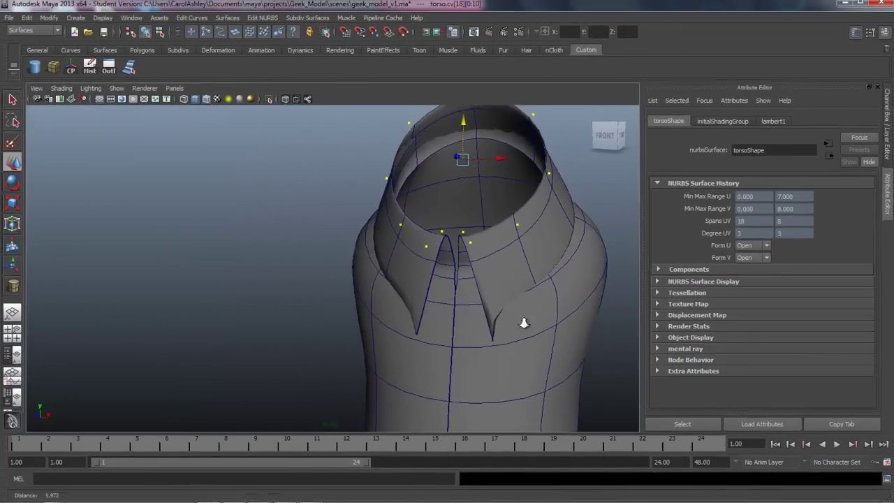
pyautogui.keyDown('alt'); pyautogui.moveTo(516, 315); pyautogui.dragTo(381, 323, button='right'); pyautogui.keyUp('alt')
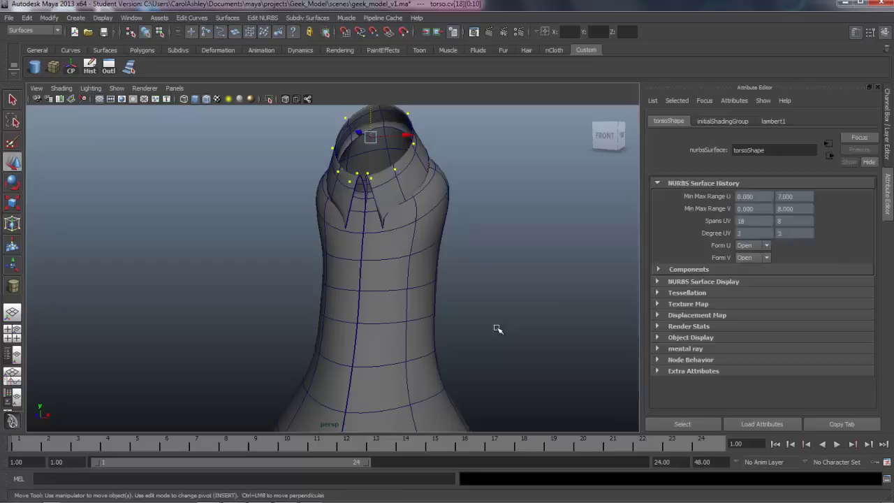
pyautogui.click(531, 342)
pyautogui.keyDown('alt'); pyautogui.moveTo(561, 373); pyautogui.dragTo(478, 344, button='middle'); pyautogui.keyUp('alt')
pyautogui.keyDown('alt'); pyautogui.moveTo(477, 343); pyautogui.dragTo(455, 337, button='right'); pyautogui.keyUp('alt')
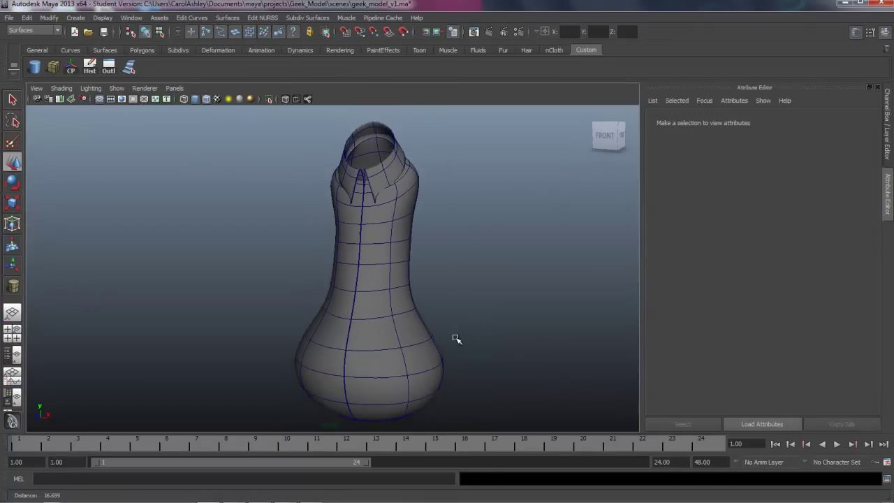